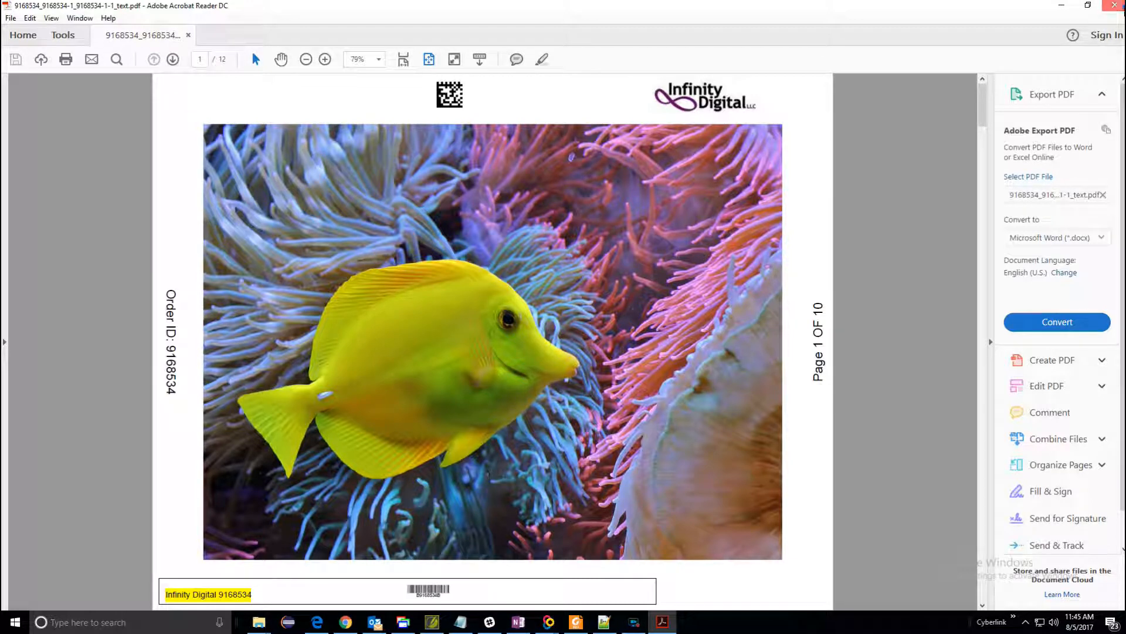
- Close the PDF and open the TTRAIN-BOOK order's layout BASIC-LAYOUT-TTRAIN-BOOK from the Product Configuration Browser in Notepad++
{"action": "left_click", "coordinate": [1114, 6]}
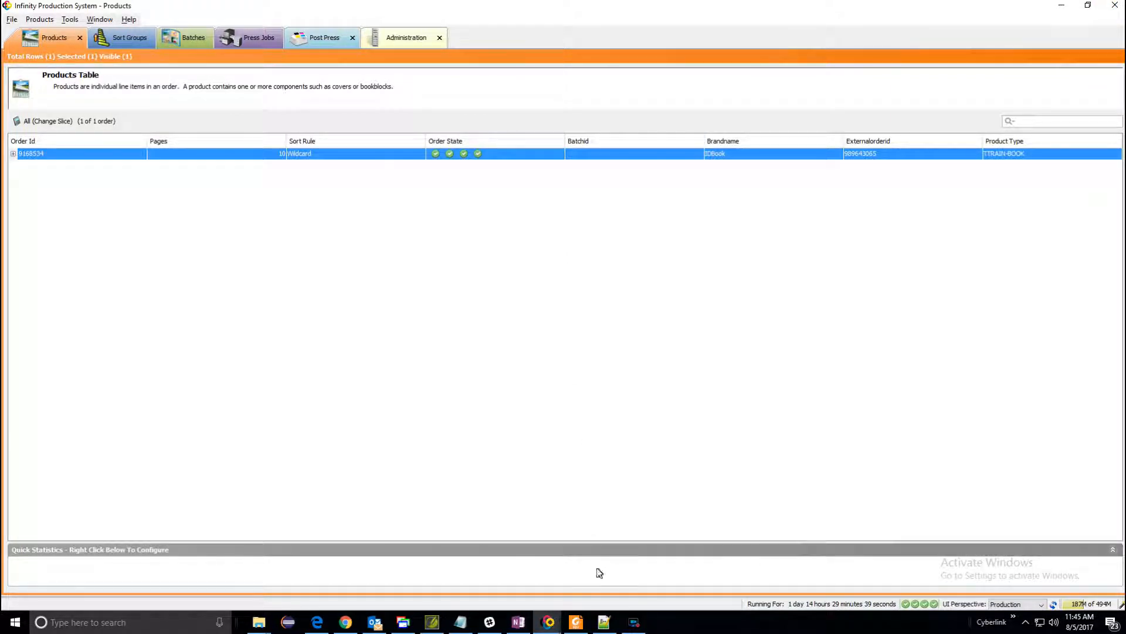
{"action": "right_click", "coordinate": [497, 156]}
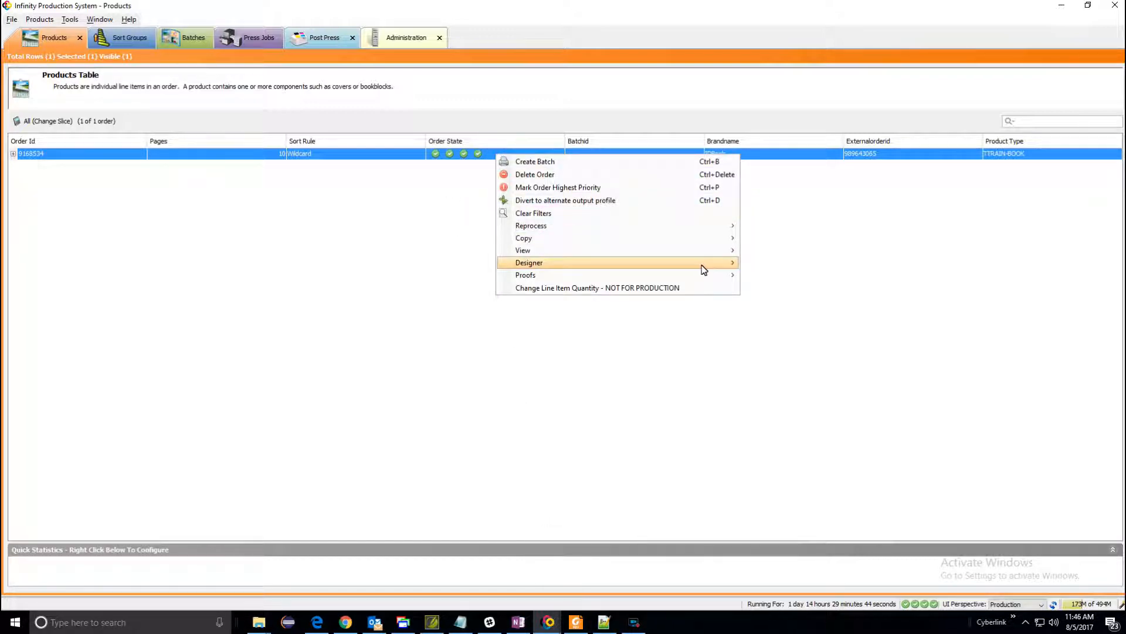
{"action": "mouse_move", "coordinate": [702, 265]}
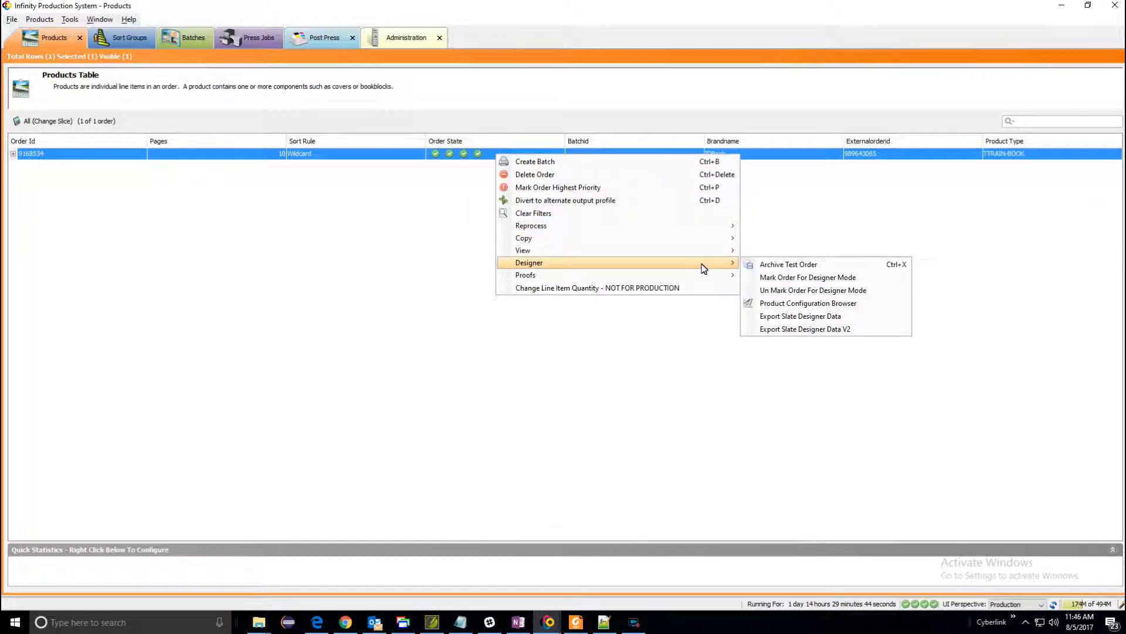
{"action": "left_click", "coordinate": [812, 303]}
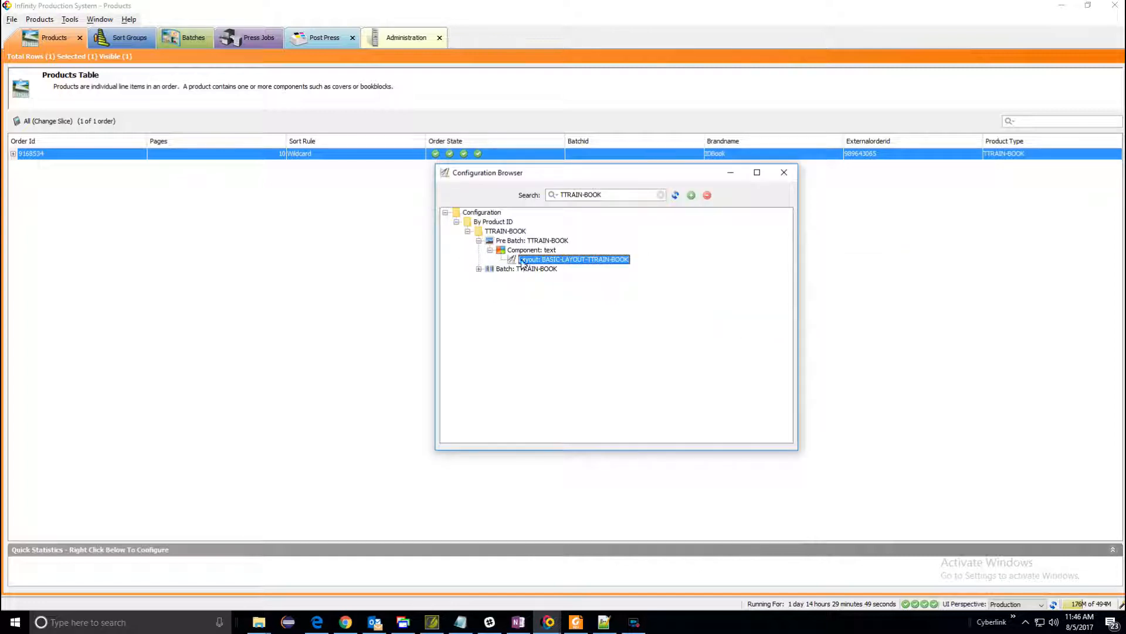
{"action": "right_click", "coordinate": [563, 261]}
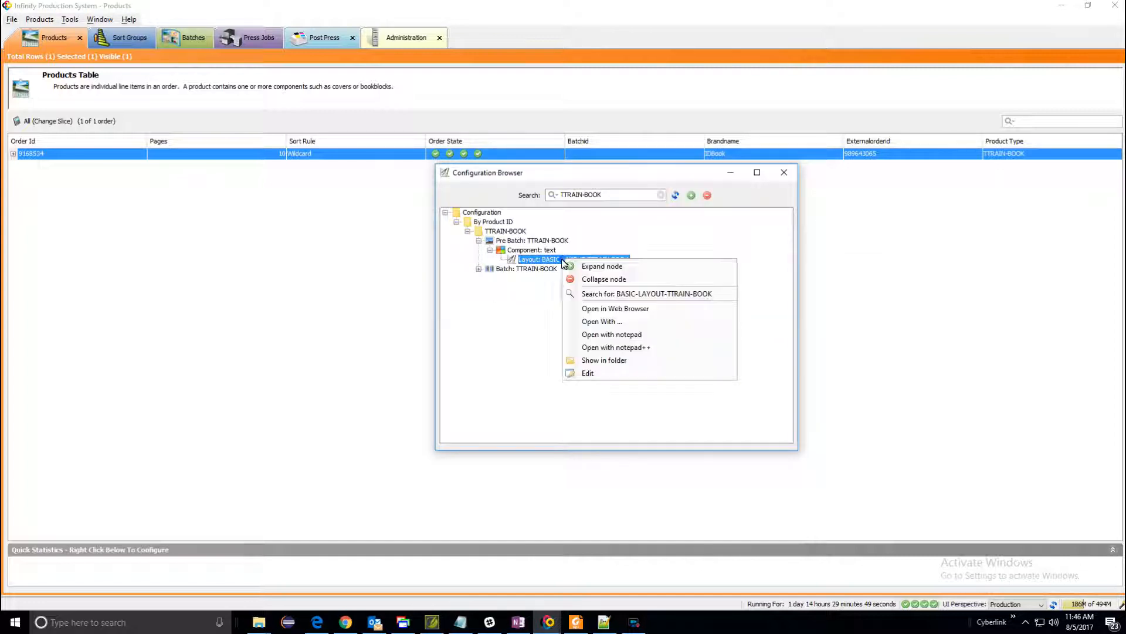
{"action": "left_click", "coordinate": [669, 349]}
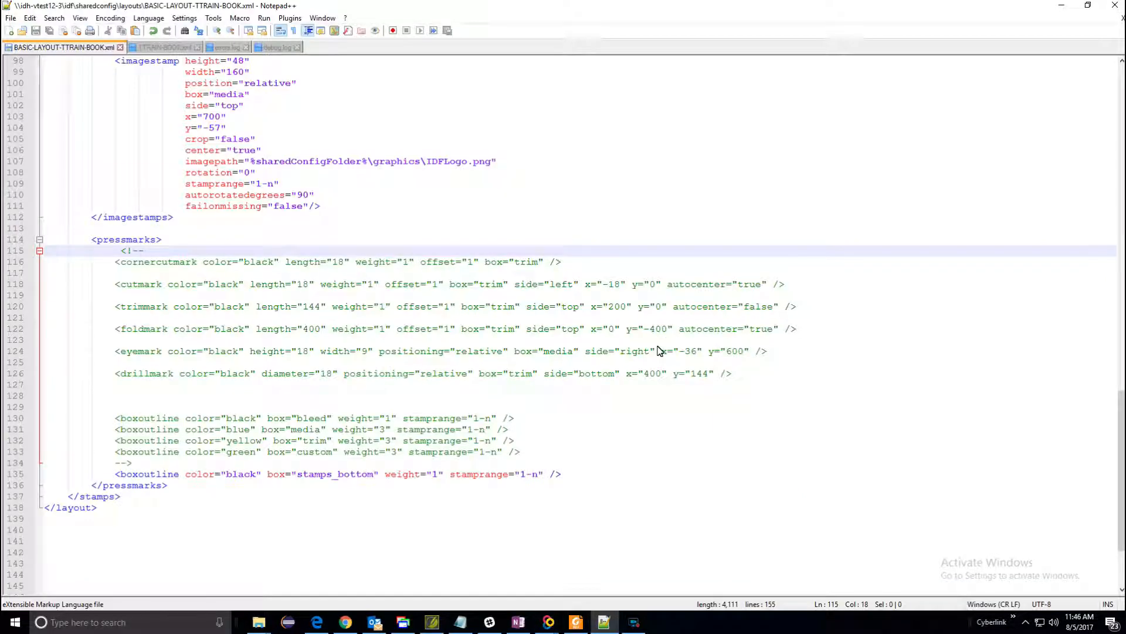
- Activate the cornercutmark in the pressmarks section by moving the comment opener "<!--" below its line, and save the layout file
{"action": "scroll", "coordinate": [661, 350], "scroll_direction": "down", "scroll_amount": 1}
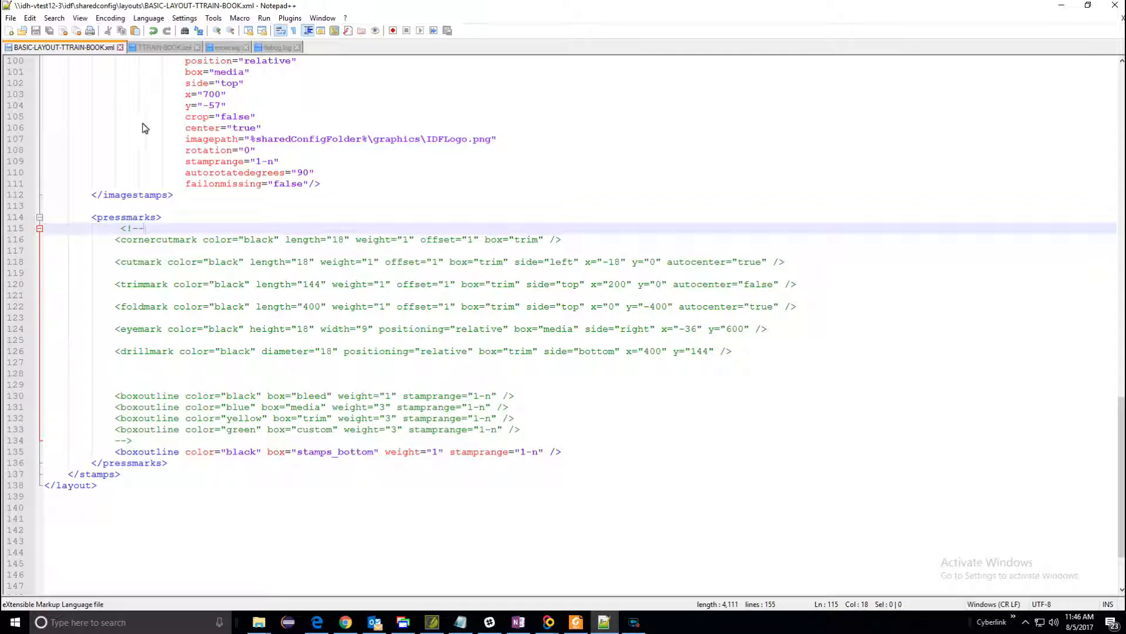
{"action": "left_click", "coordinate": [127, 218]}
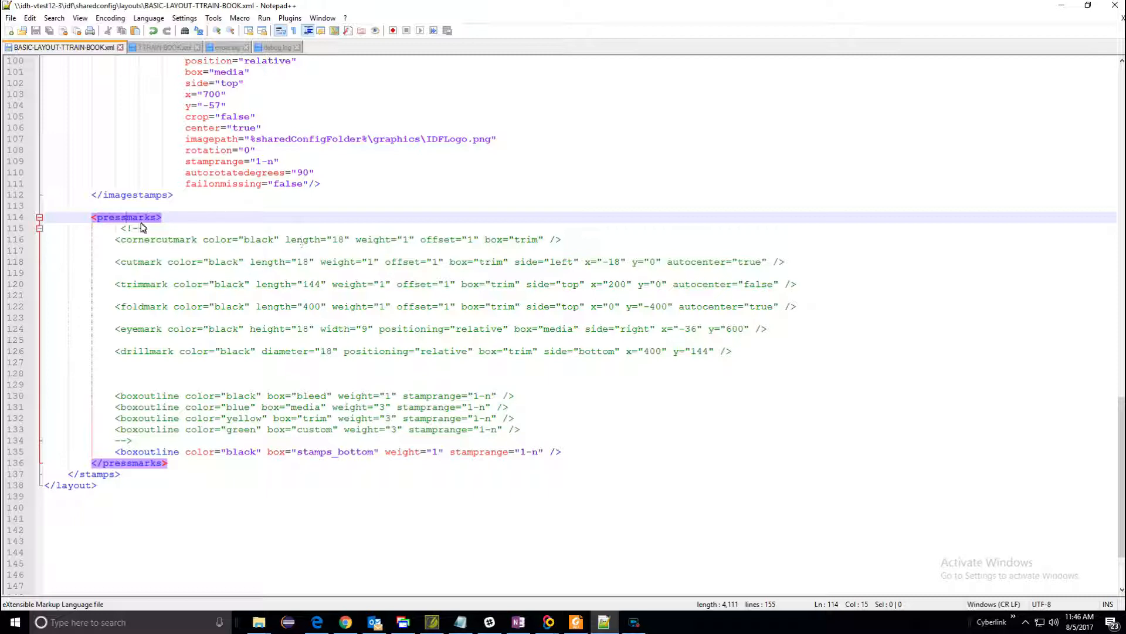
{"action": "left_click_drag", "start_coordinate": [122, 229], "coordinate": [150, 234]}
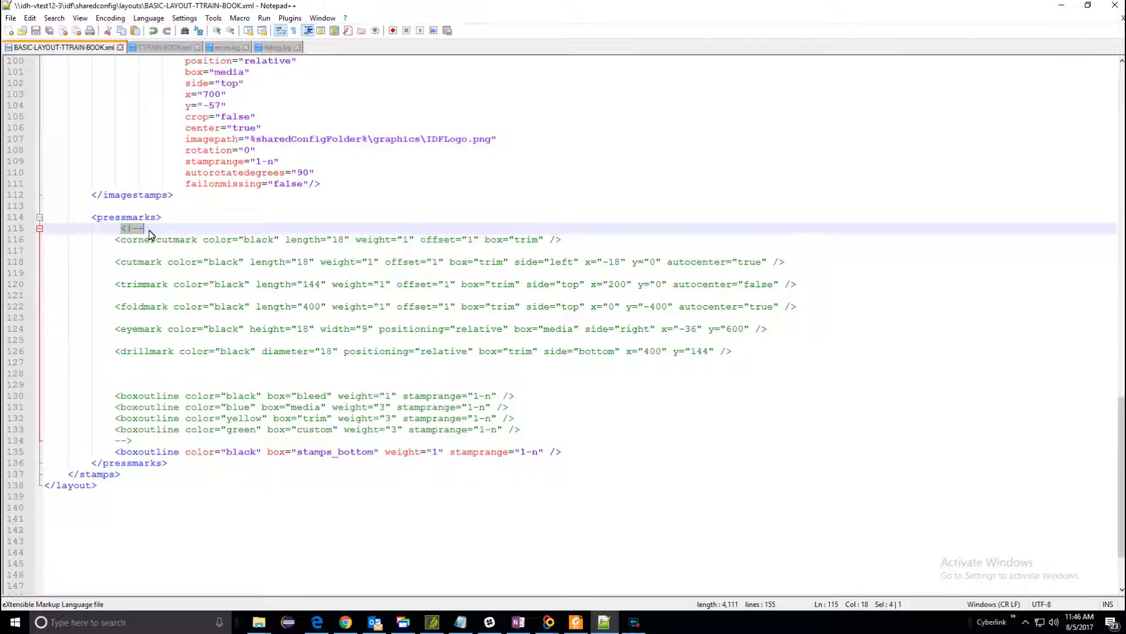
{"action": "key", "text": "Delete"}
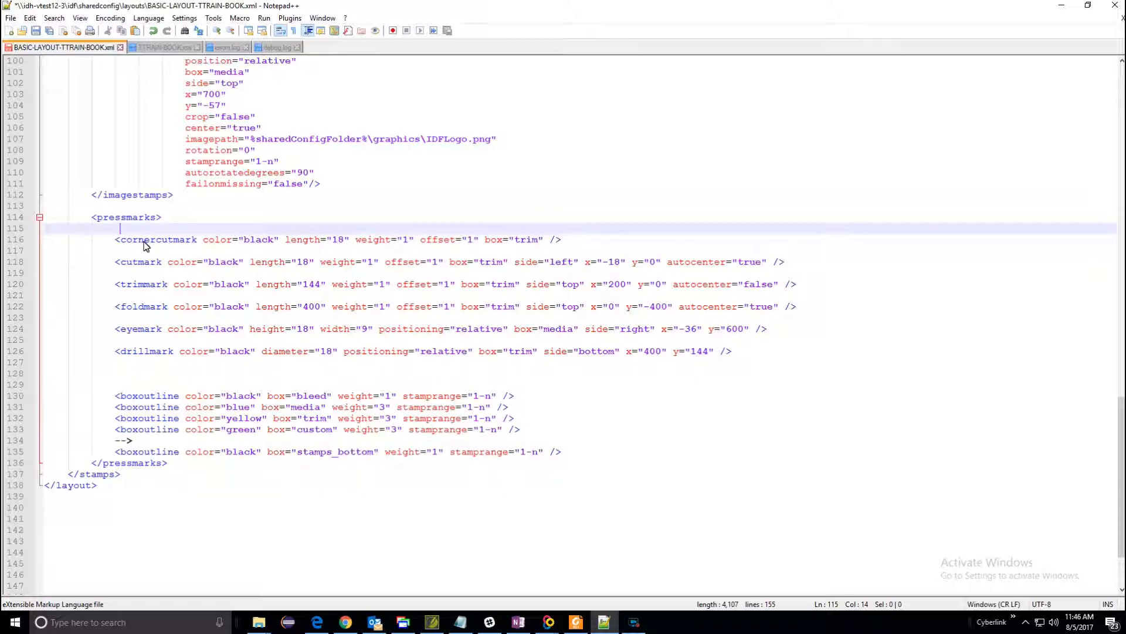
{"action": "left_click", "coordinate": [143, 249]}
{"action": "type", "text": "<!--"}
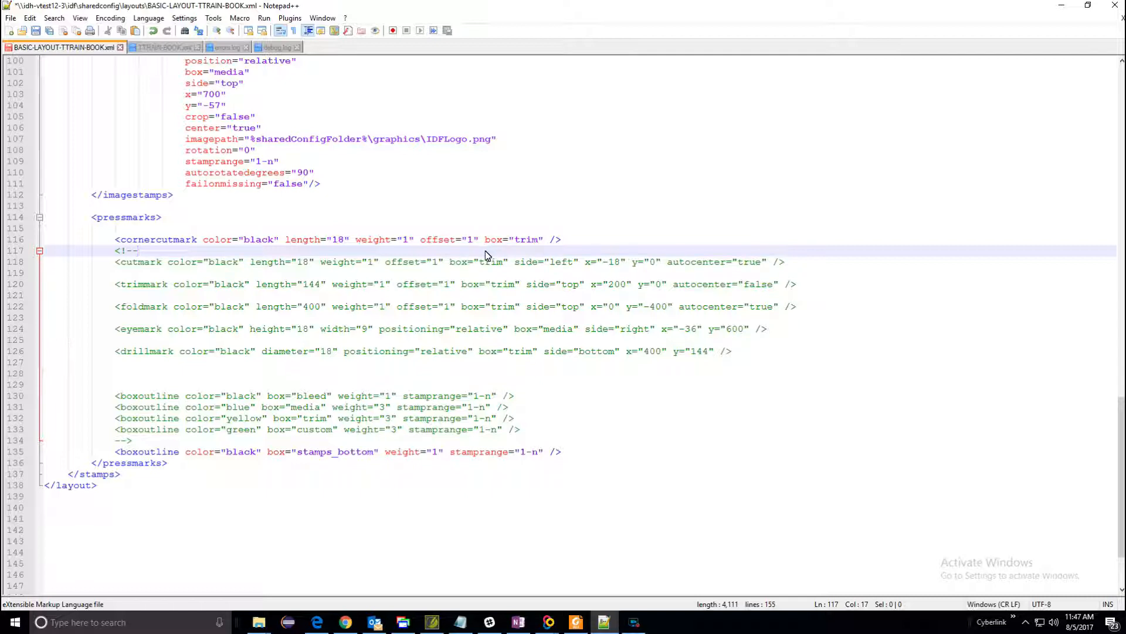
{"action": "left_click", "coordinate": [35, 31]}
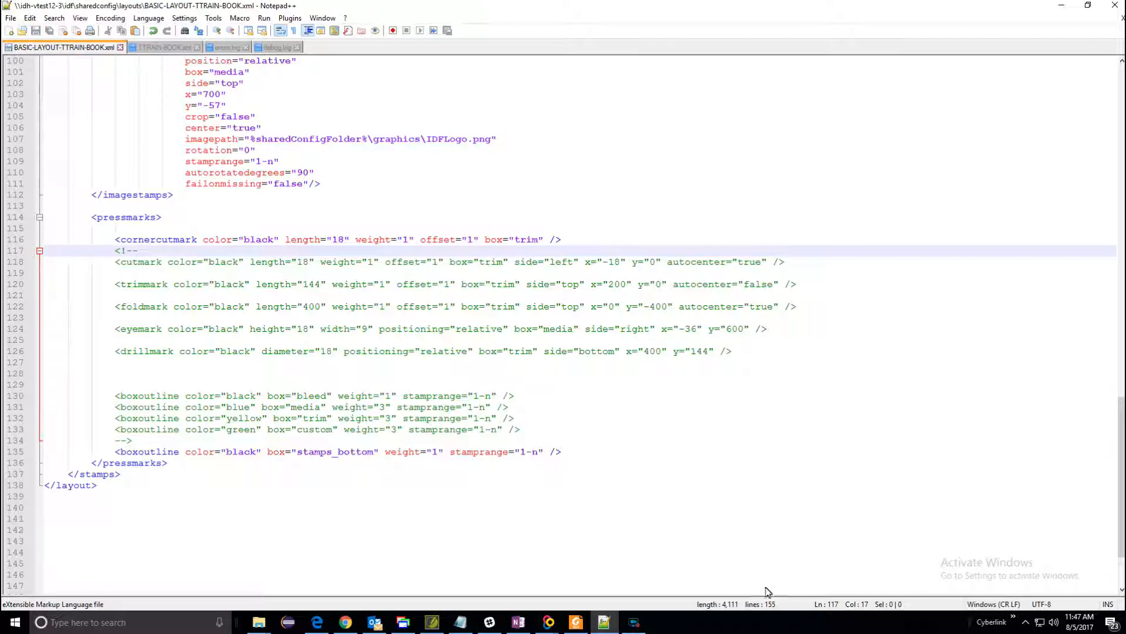
- Switch to Infinity Production System and reprocess the TTRAIN-BOOK order at Order Prebatch
{"action": "mouse_move", "coordinate": [548, 622]}
{"action": "left_click", "coordinate": [558, 584]}
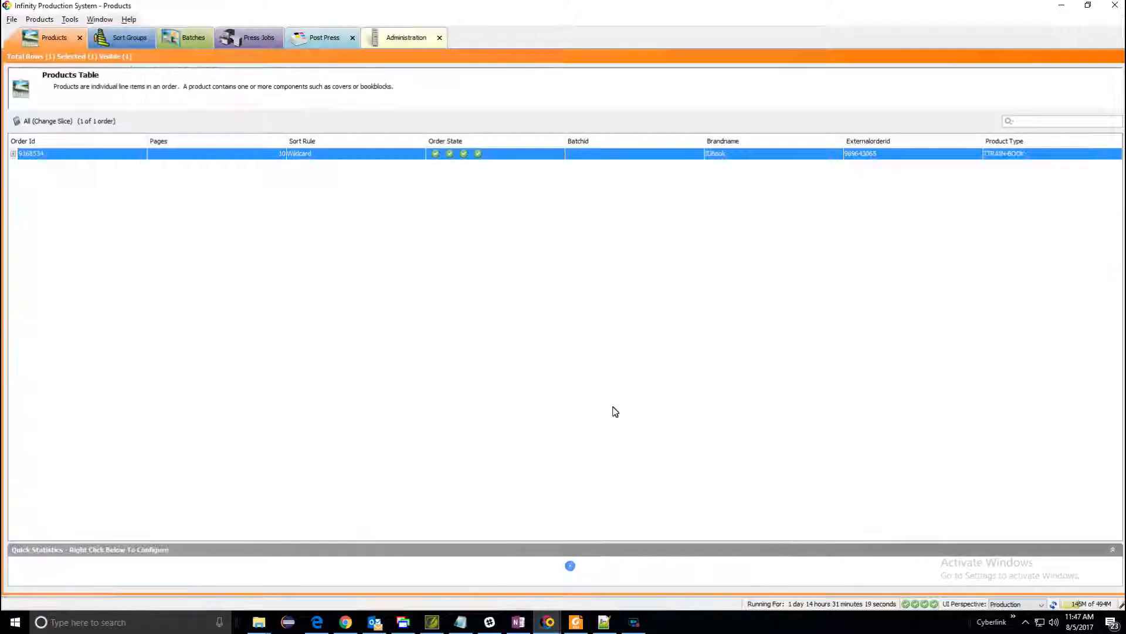
{"action": "right_click", "coordinate": [466, 157]}
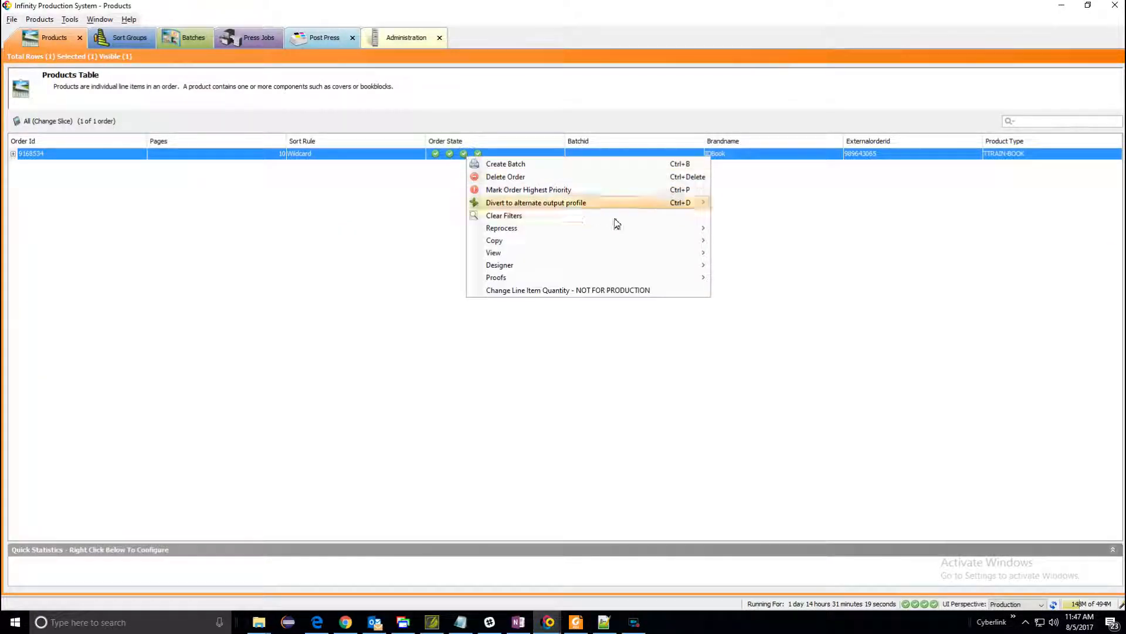
{"action": "mouse_move", "coordinate": [667, 230]}
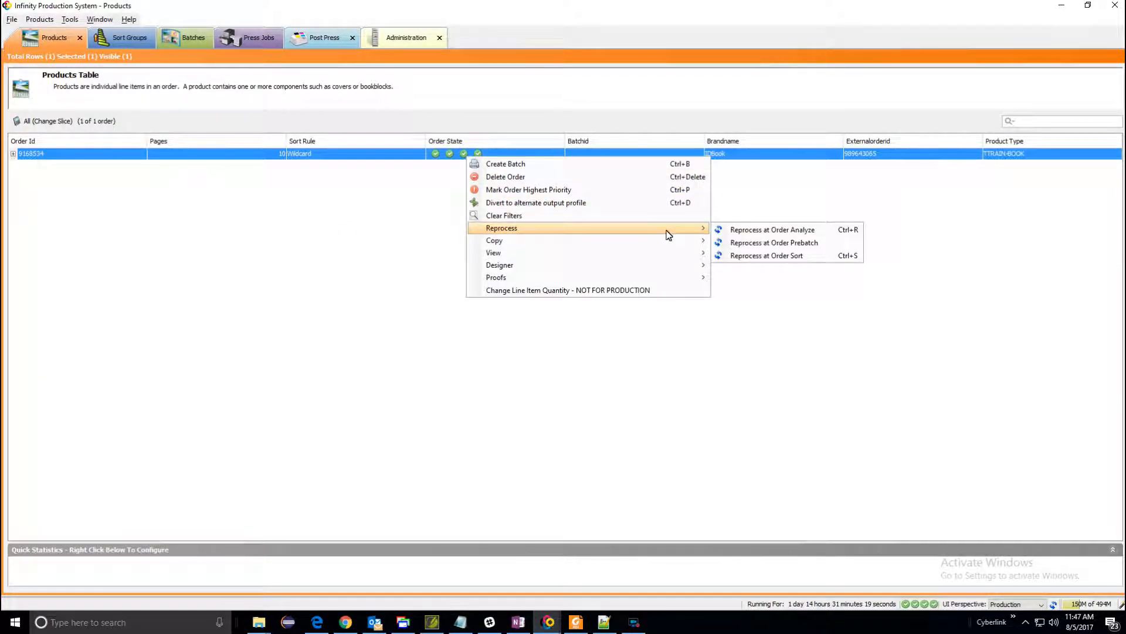
{"action": "left_click", "coordinate": [795, 242]}
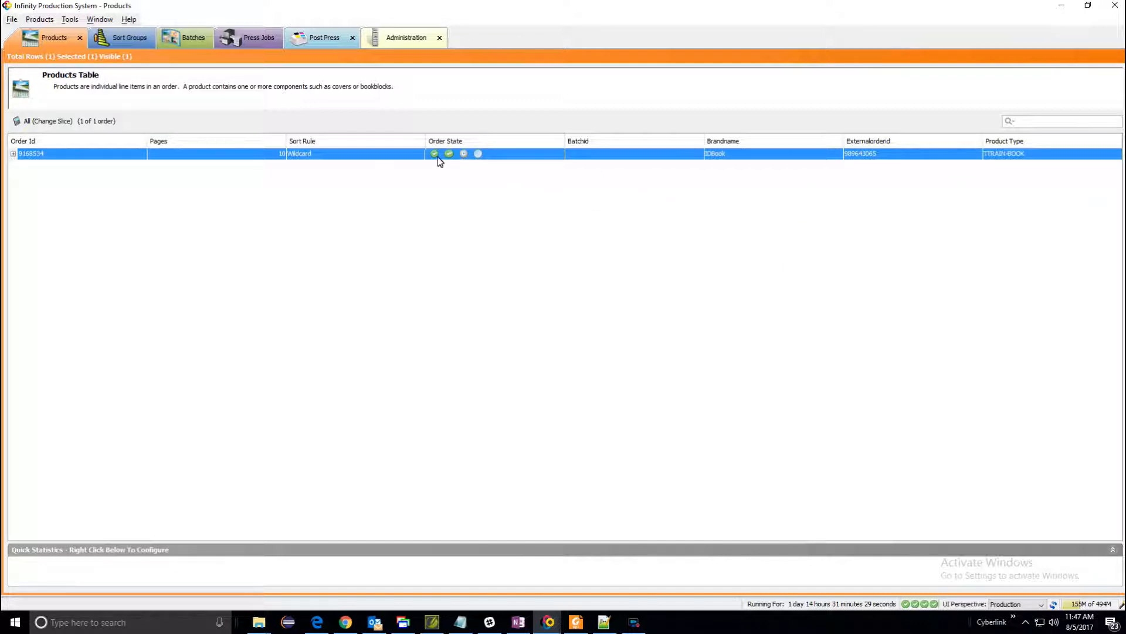
- View the order's prebatch PDF to check the corner cut marks, and close it
{"action": "right_click", "coordinate": [512, 159]}
{"action": "mouse_move", "coordinate": [726, 253]}
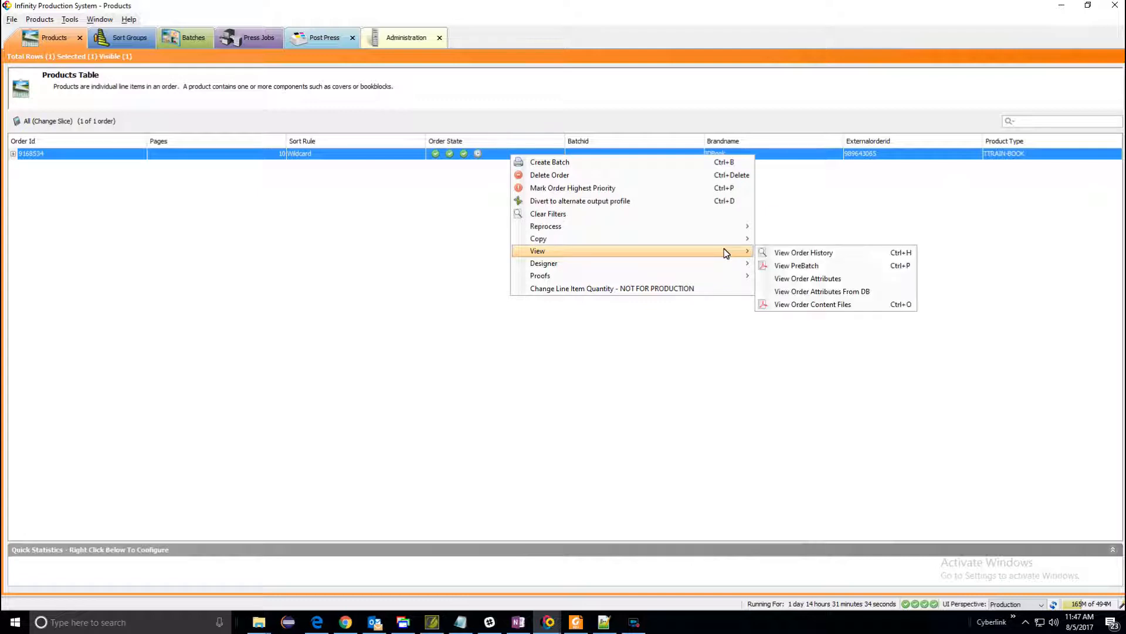
{"action": "left_click", "coordinate": [832, 267]}
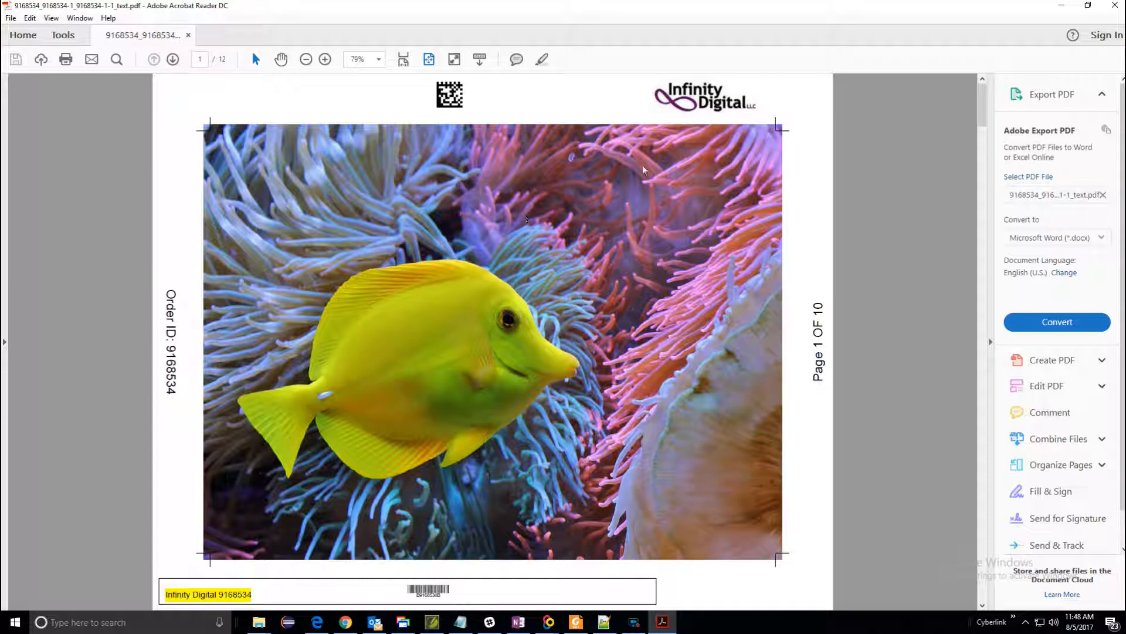
{"action": "left_click", "coordinate": [1117, 7]}
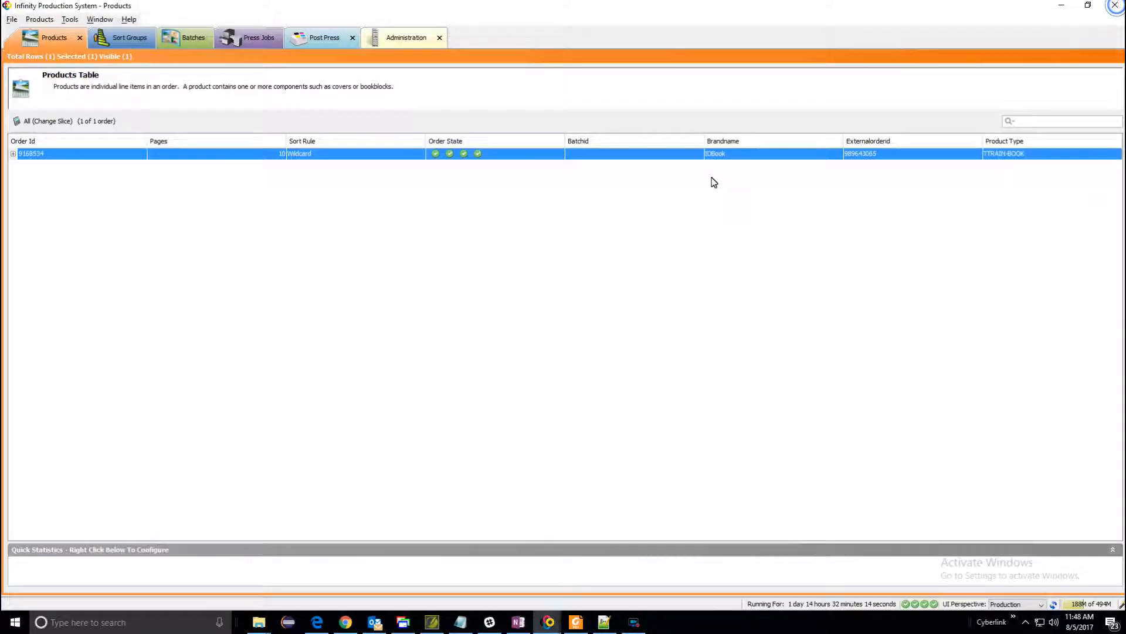
- In Notepad++, activate the cutmark by moving the comment opener "<!--" from above its line to below it, and save the layout
{"action": "left_click", "coordinate": [603, 621]}
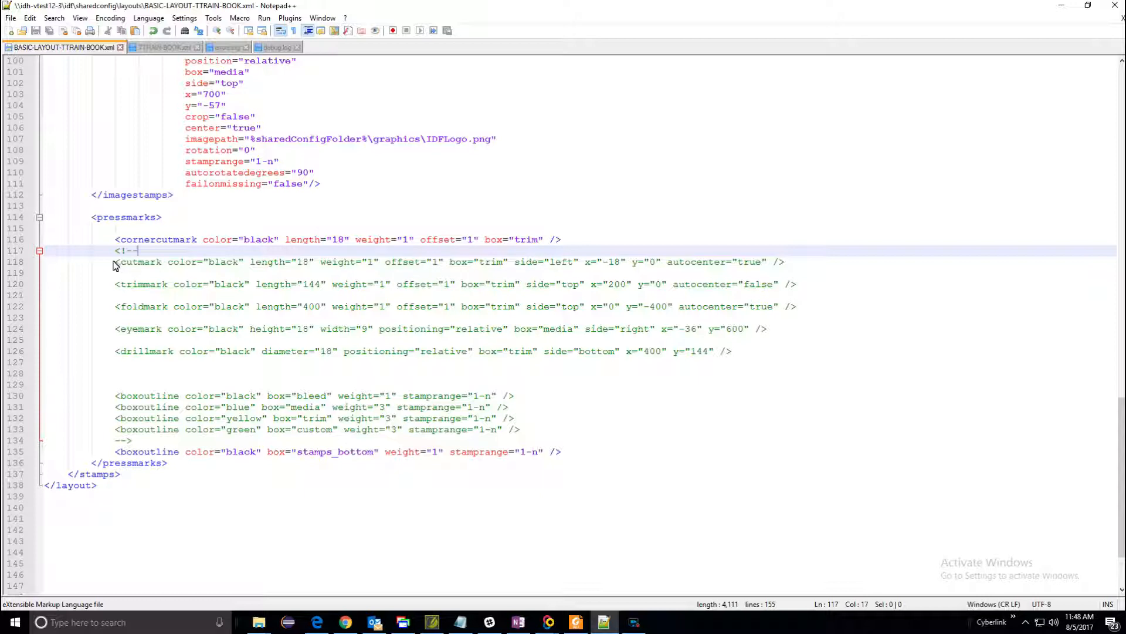
{"action": "left_click_drag", "start_coordinate": [115, 251], "coordinate": [145, 253]}
{"action": "key", "text": "ctrl+c"}
{"action": "key", "text": "Delete"}
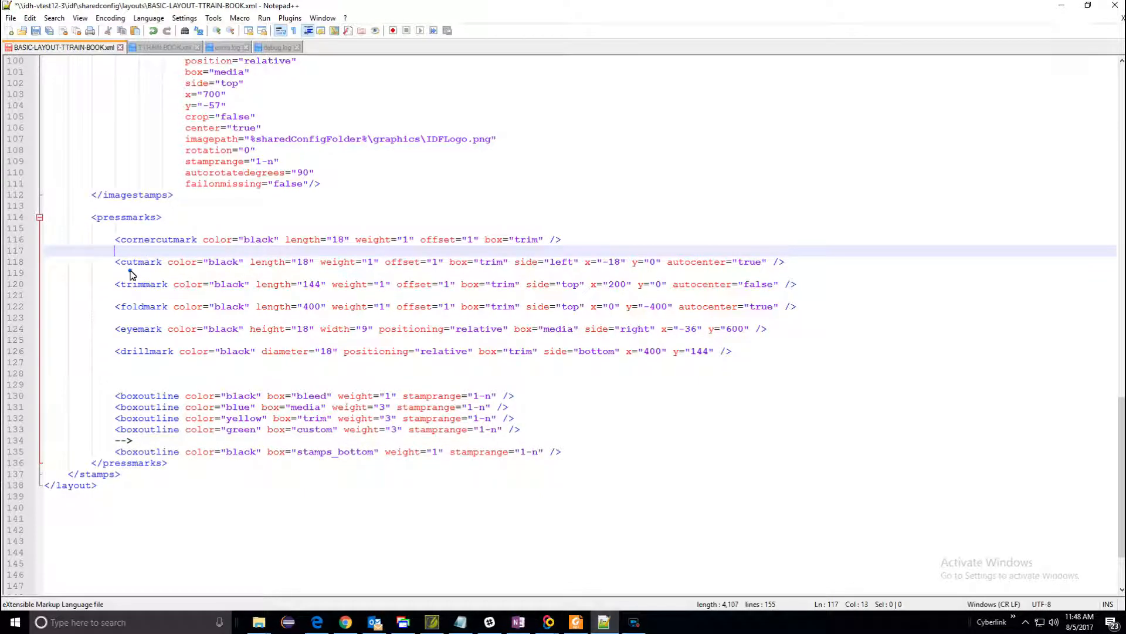
{"action": "left_click", "coordinate": [128, 273]}
{"action": "key", "text": "ctrl+v"}
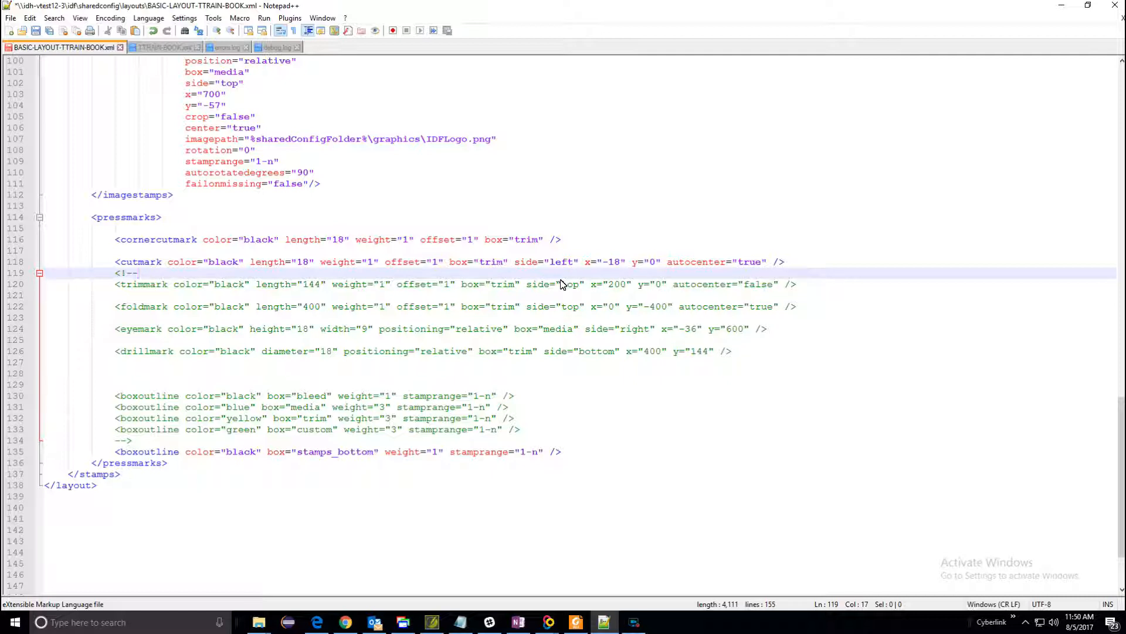
{"action": "left_click", "coordinate": [36, 31]}
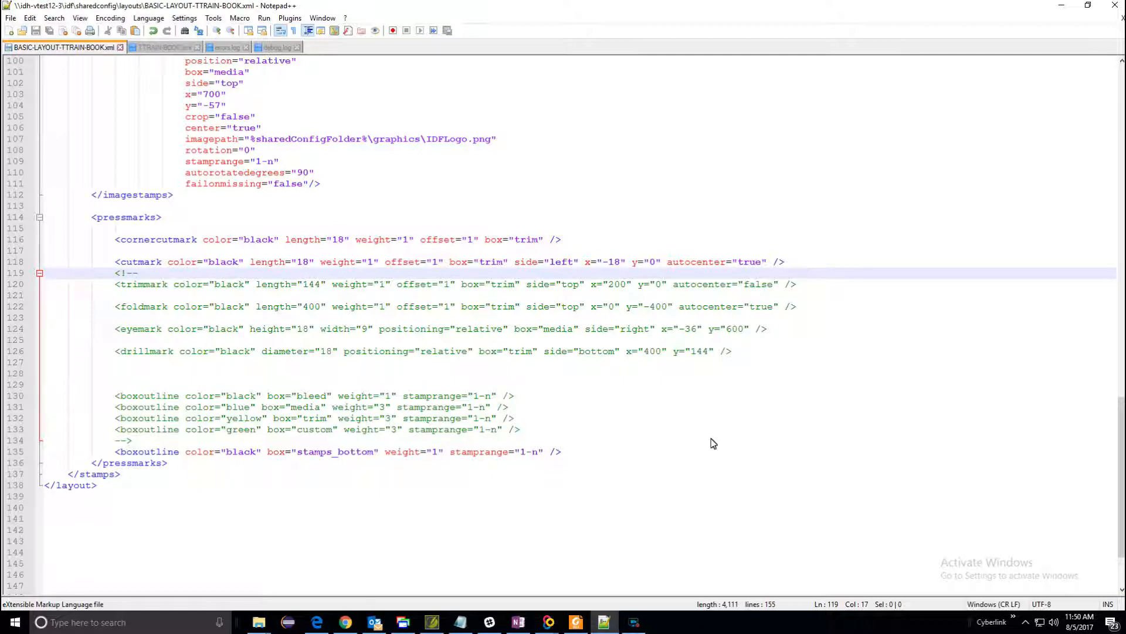
- Return to Infinity Production System and reprocess the order at Order Prebatch with the cutmark enabled
{"action": "left_click", "coordinate": [549, 621]}
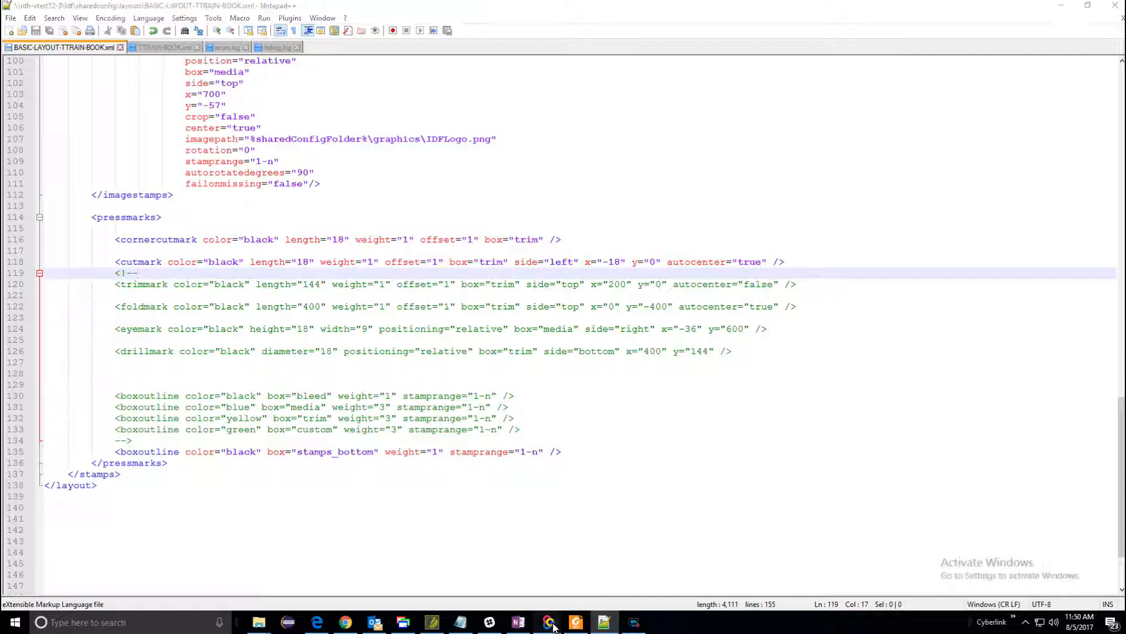
{"action": "left_click", "coordinate": [553, 599]}
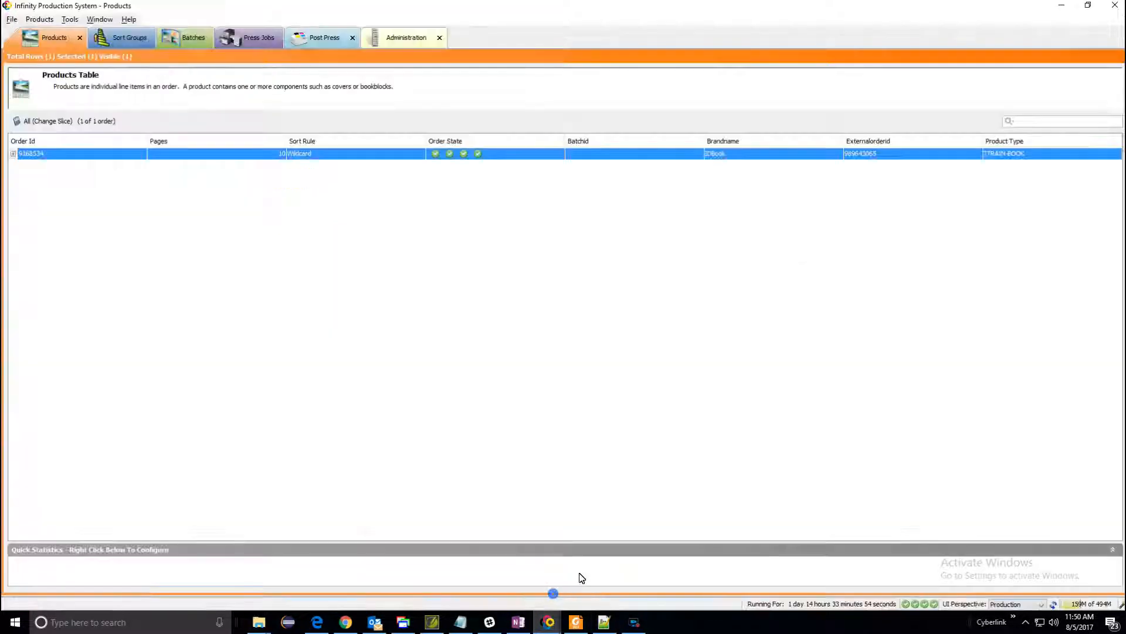
{"action": "right_click", "coordinate": [451, 158]}
{"action": "mouse_move", "coordinate": [639, 226]}
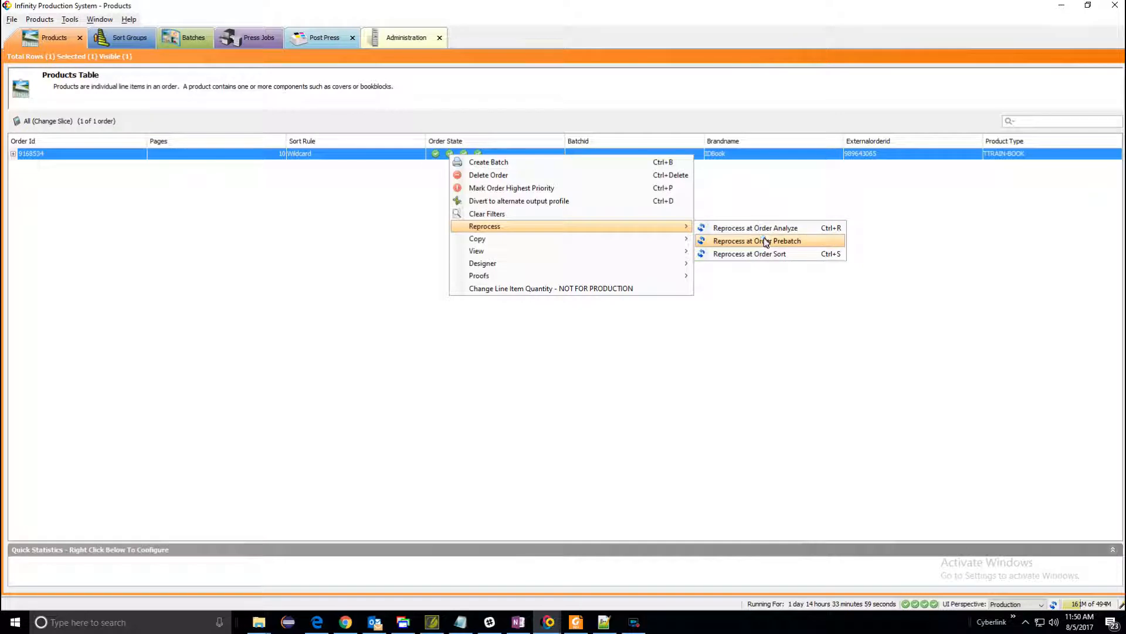
{"action": "left_click", "coordinate": [766, 241]}
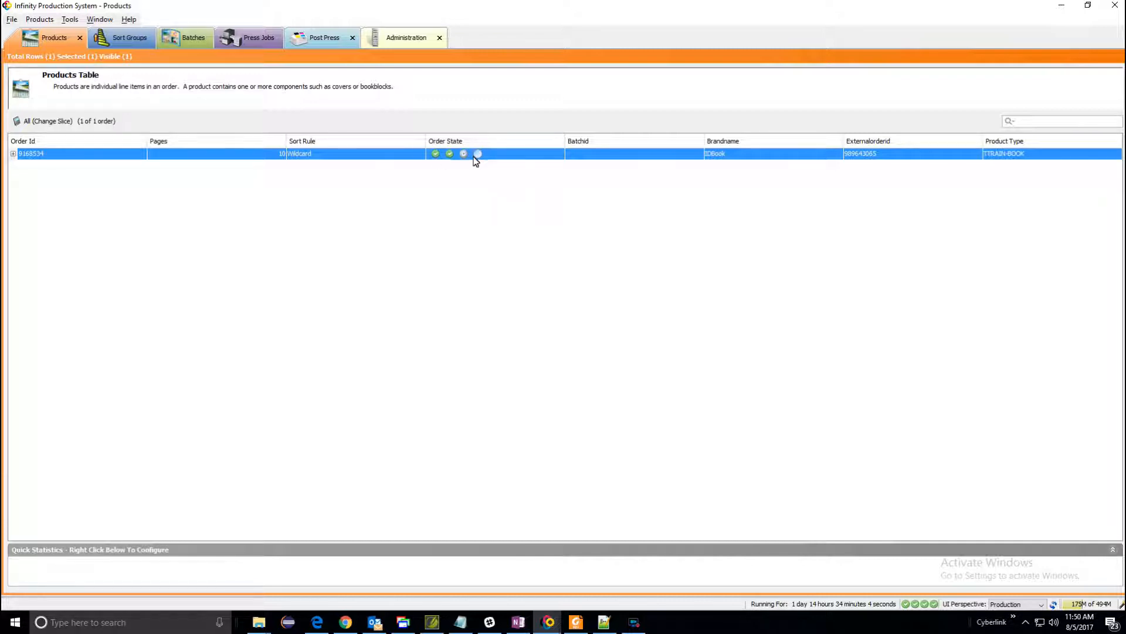
- View the reprocessed order's prebatch PDF to check the cut mark on the page's left edge, and close it
{"action": "right_click", "coordinate": [497, 153]}
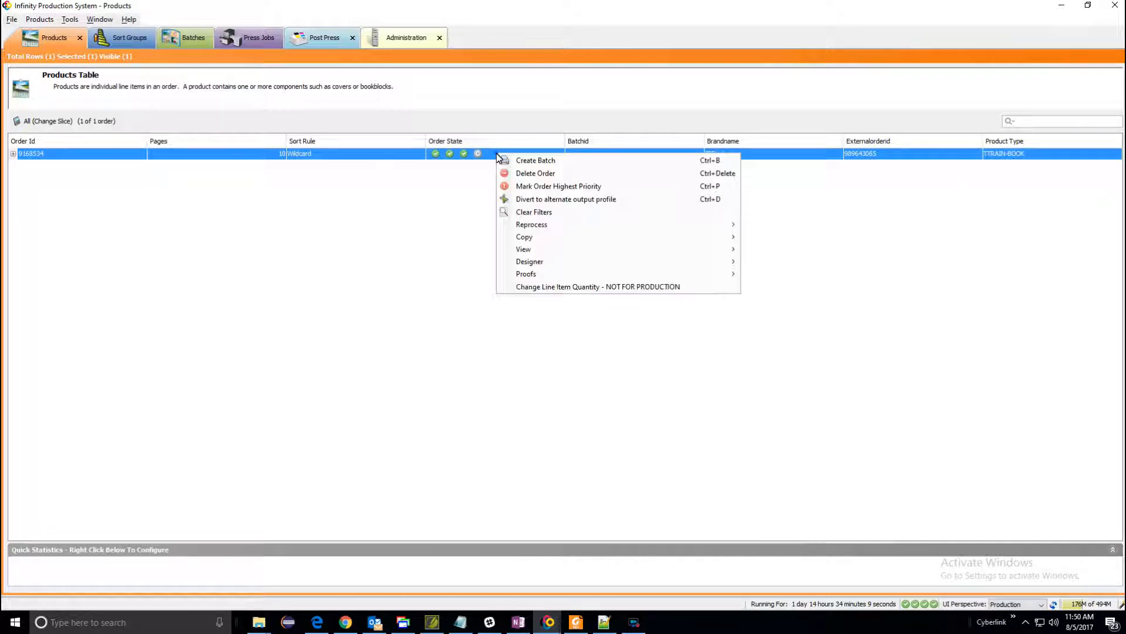
{"action": "mouse_move", "coordinate": [684, 251]}
{"action": "left_click", "coordinate": [785, 264]}
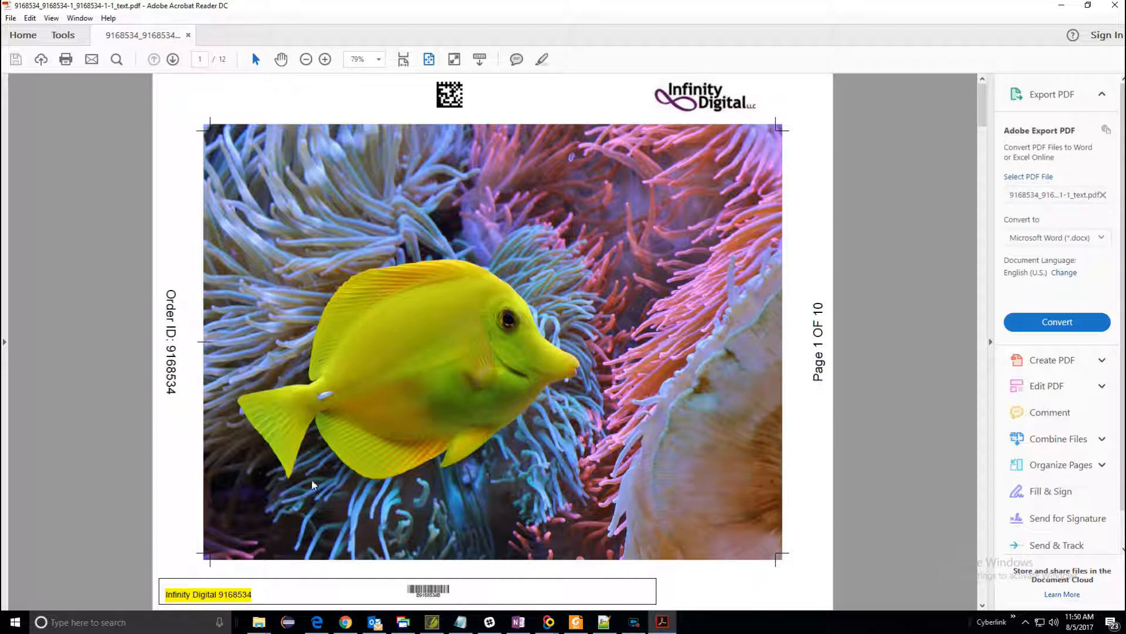
{"action": "left_click", "coordinate": [1118, 7]}
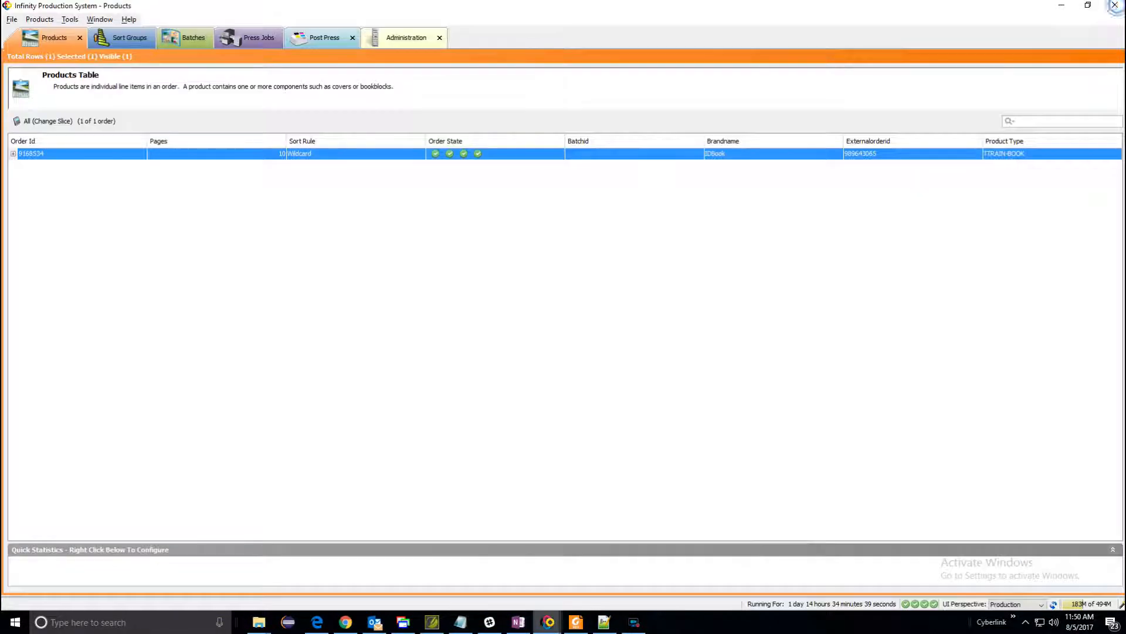
- In Notepad++, activate the trimmark by moving the comment opener "<!--" to the line below it, and save the layout
{"action": "left_click", "coordinate": [604, 622]}
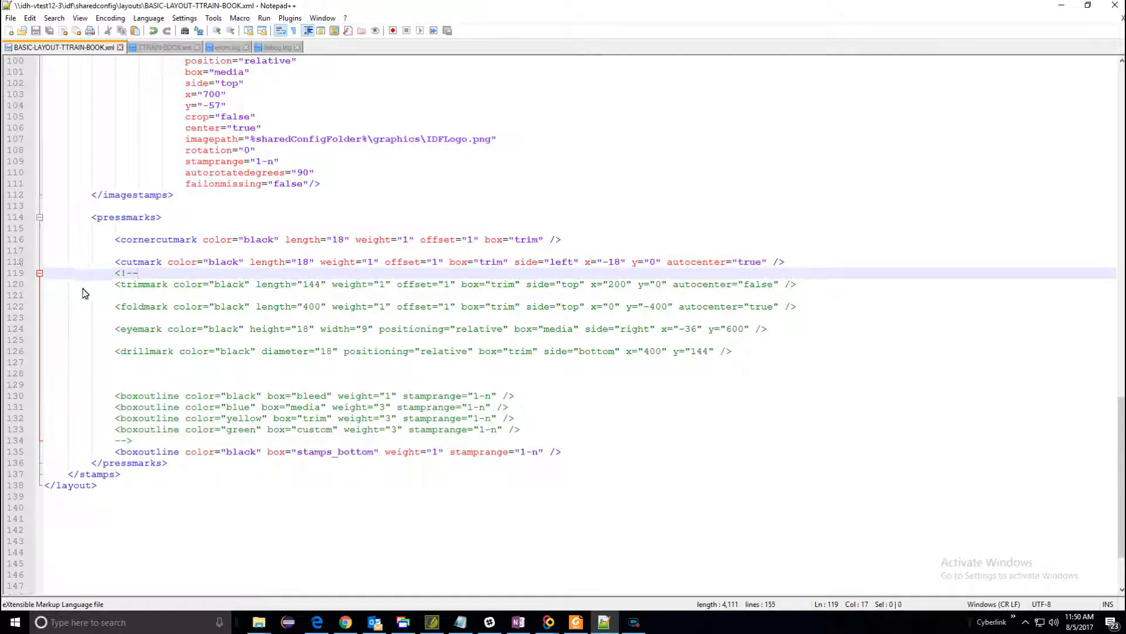
{"action": "left_click_drag", "start_coordinate": [114, 273], "coordinate": [141, 275]}
{"action": "key", "text": "ctrl+x"}
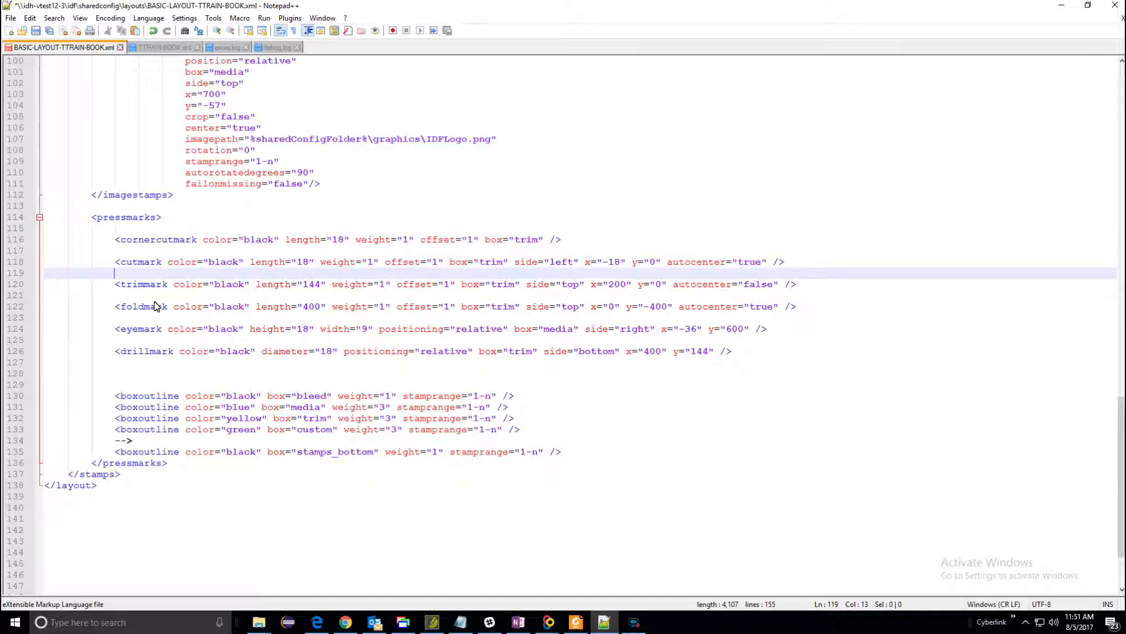
{"action": "left_click", "coordinate": [153, 296]}
{"action": "key", "text": "ctrl+v"}
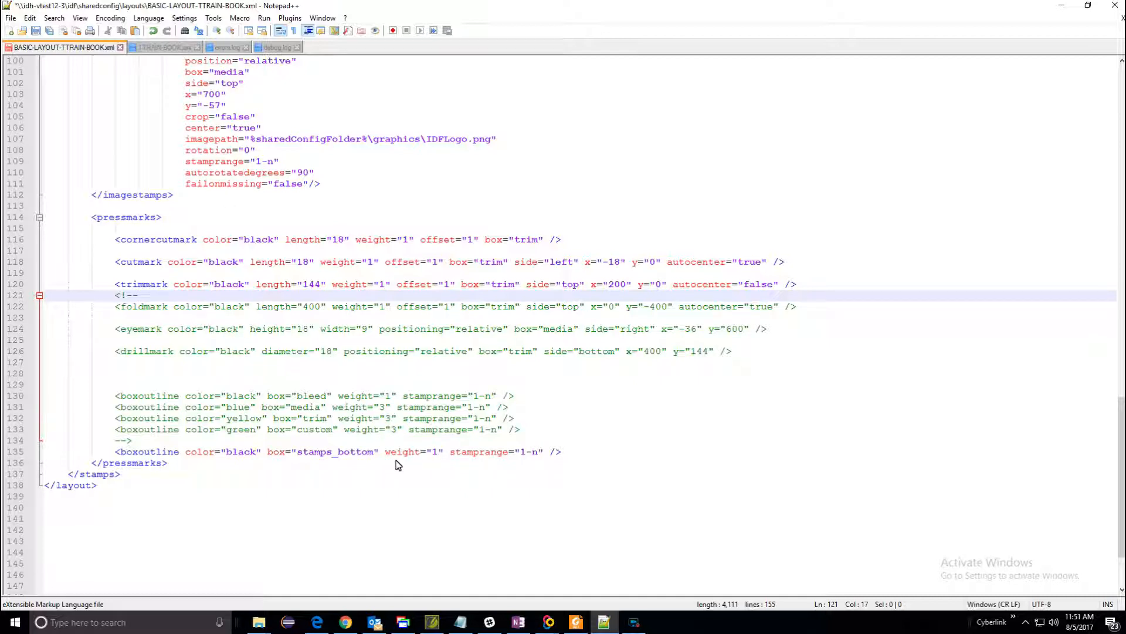
{"action": "left_click", "coordinate": [35, 31]}
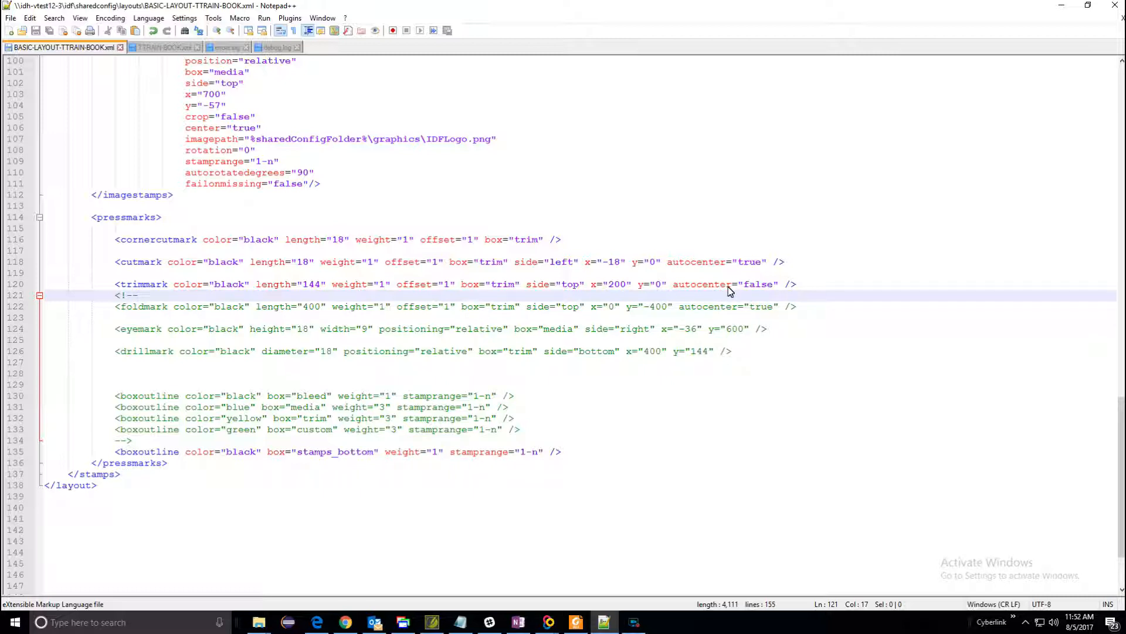
- Switch to Infinity Production System and reprocess the order at Order Prebatch with the trimmark enabled
{"action": "left_click", "coordinate": [547, 625]}
{"action": "left_click", "coordinate": [558, 569]}
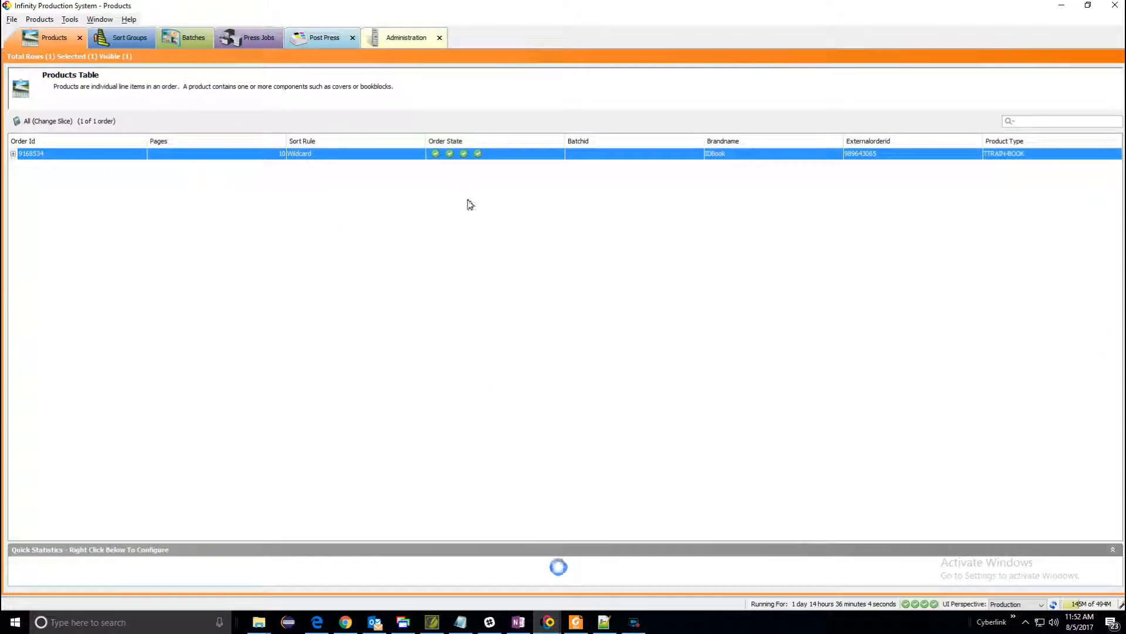
{"action": "right_click", "coordinate": [463, 158]}
{"action": "mouse_move", "coordinate": [693, 233]}
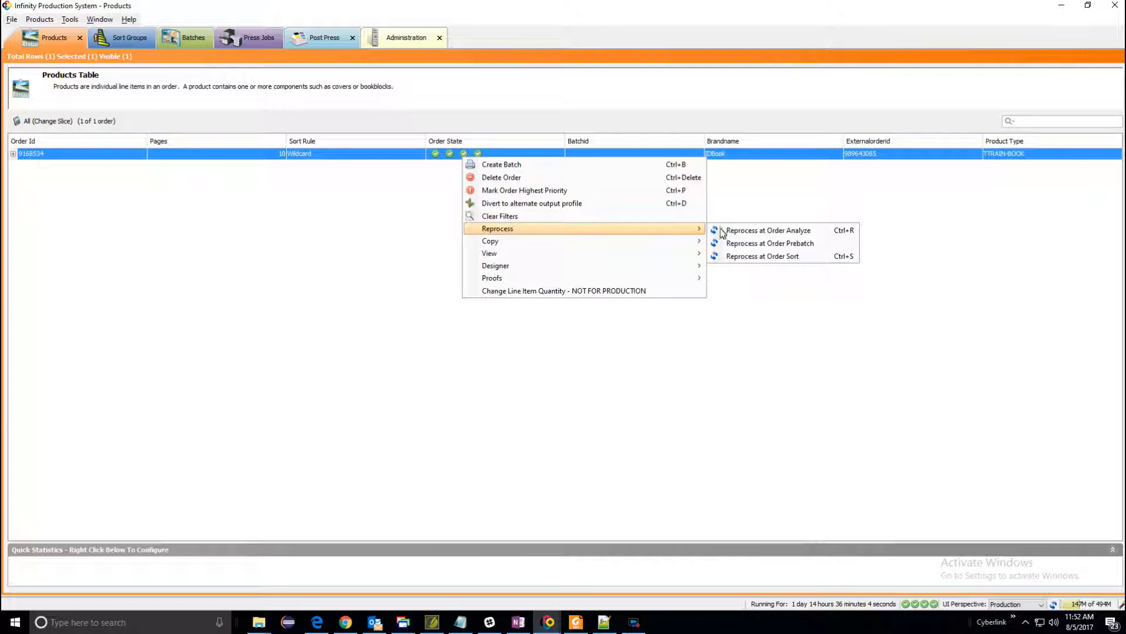
{"action": "left_click", "coordinate": [790, 244]}
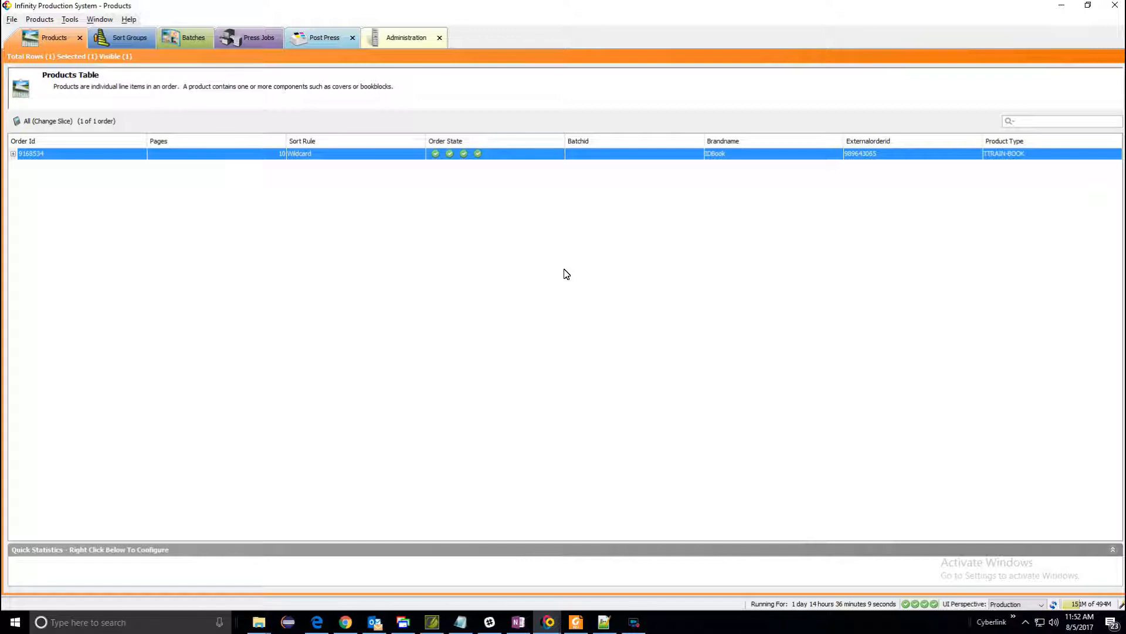
- View the order's prebatch PDF to check the trim mark along the top of page 1, and close it
{"action": "right_click", "coordinate": [494, 157]}
{"action": "mouse_move", "coordinate": [716, 253]}
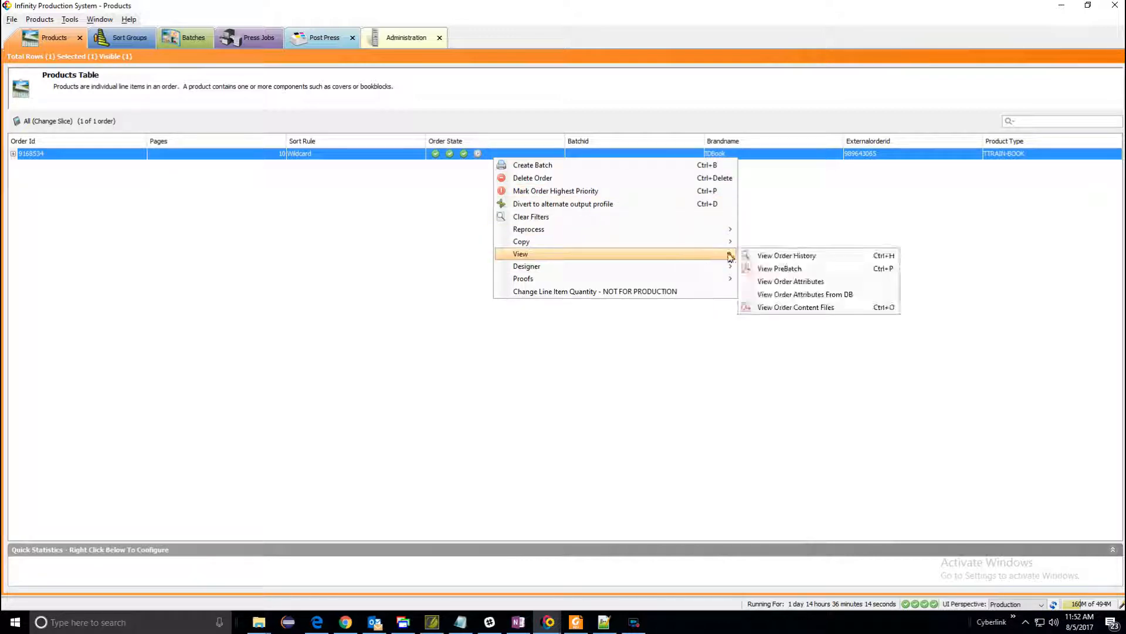
{"action": "left_click", "coordinate": [810, 274]}
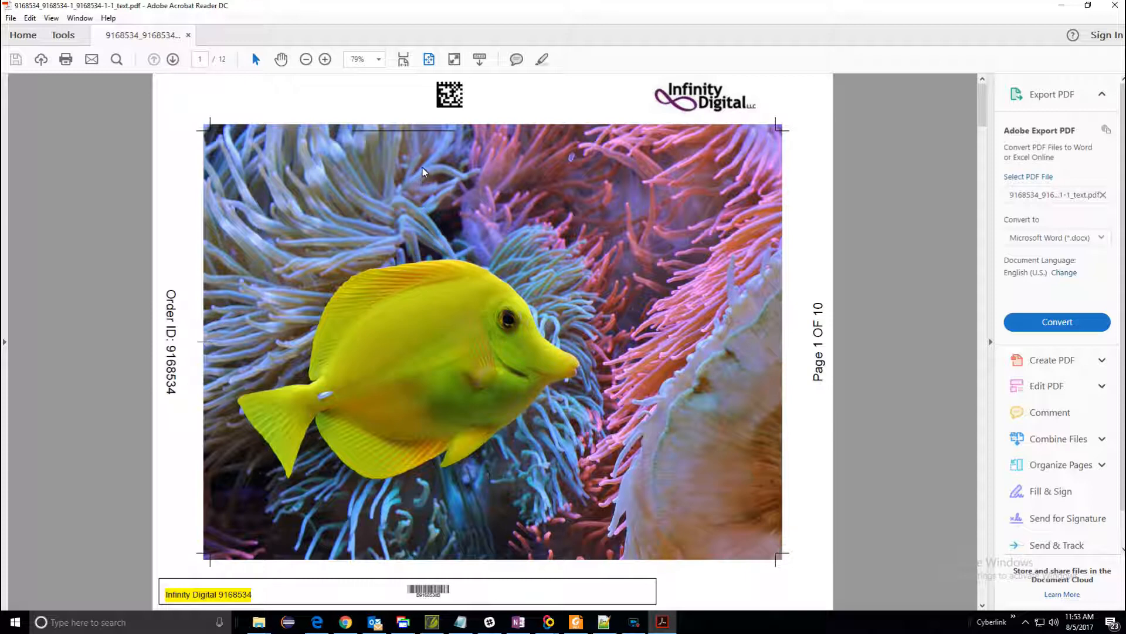
{"action": "left_click", "coordinate": [1115, 5]}
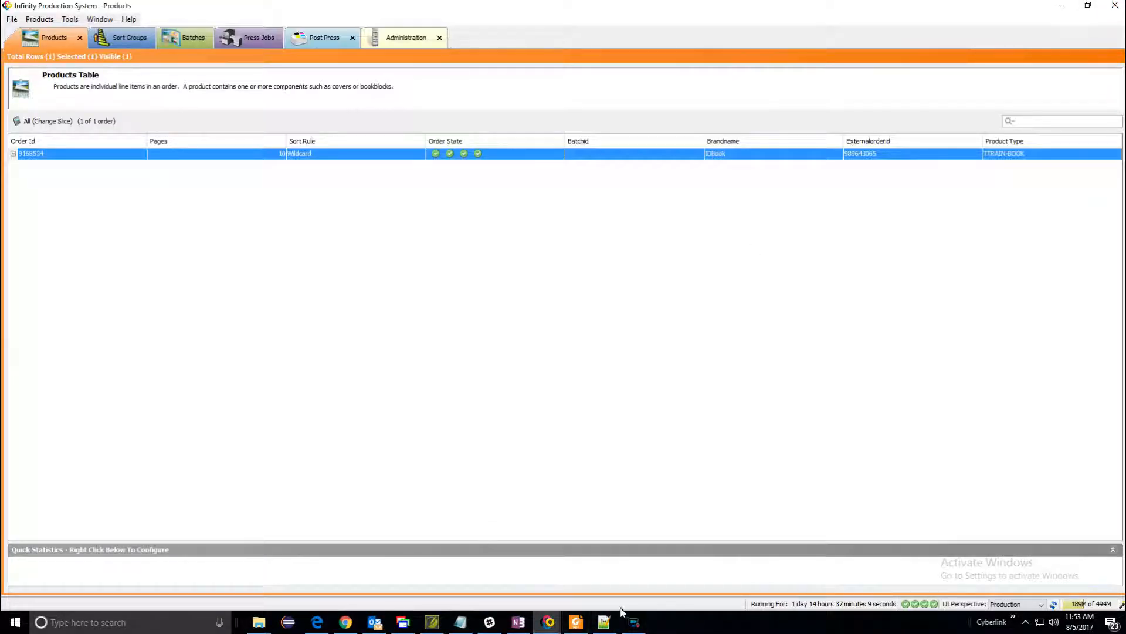
- In Notepad++, activate the foldmark by moving the comment opener "<!--" to the line below it, and save the layout
{"action": "left_click", "coordinate": [605, 622]}
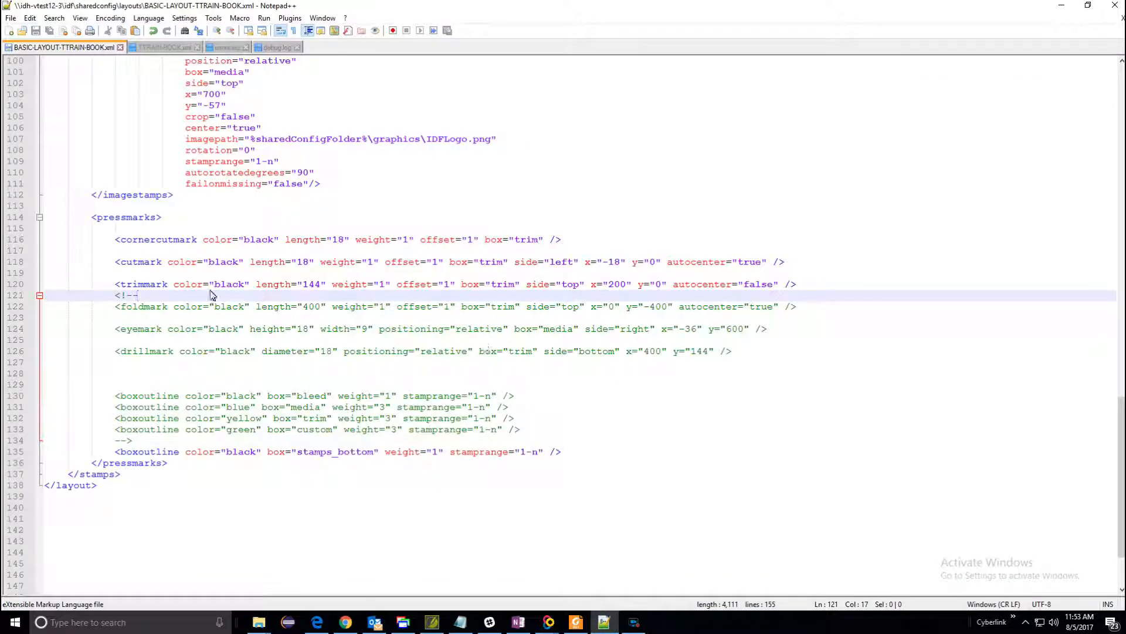
{"action": "double_click", "coordinate": [117, 295]}
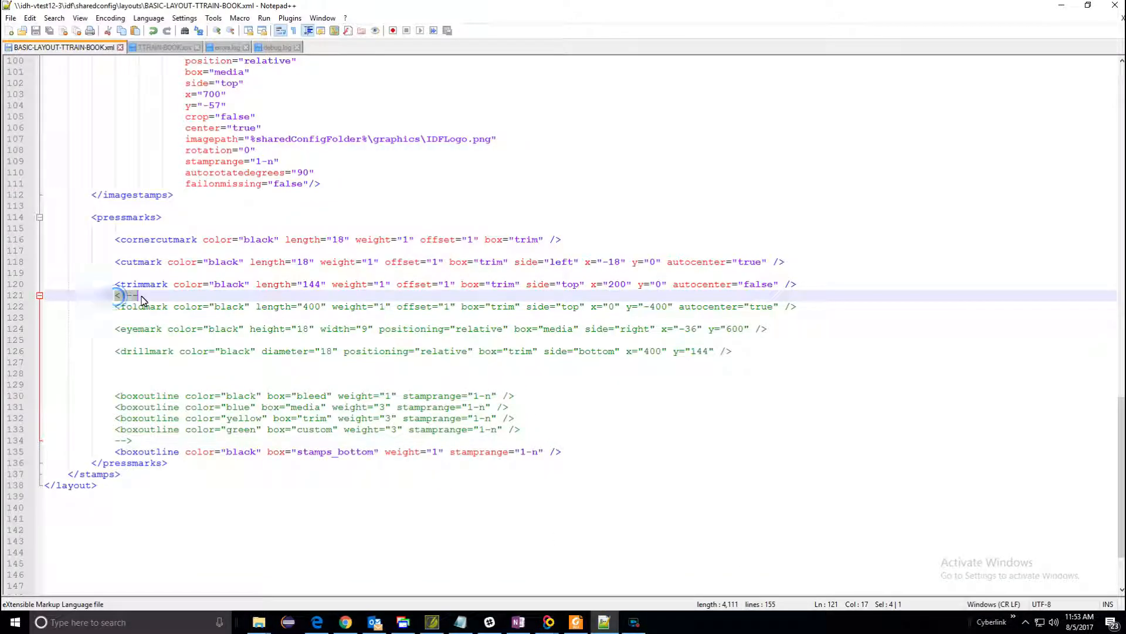
{"action": "mouse_move", "coordinate": [141, 301]}
{"action": "left_mouse_down"}
{"action": "mouse_move", "coordinate": [143, 327]}
{"action": "mouse_move", "coordinate": [141, 317]}
{"action": "left_mouse_up"}
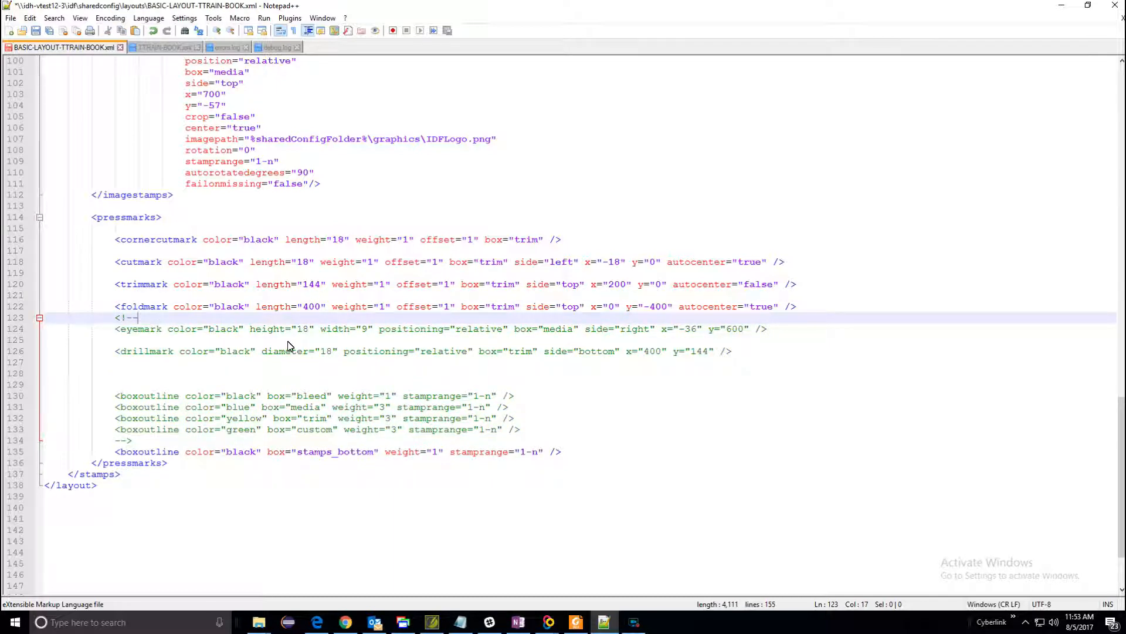
{"action": "left_click", "coordinate": [113, 263]}
{"action": "left_click_drag", "start_coordinate": [114, 262], "coordinate": [656, 262]}
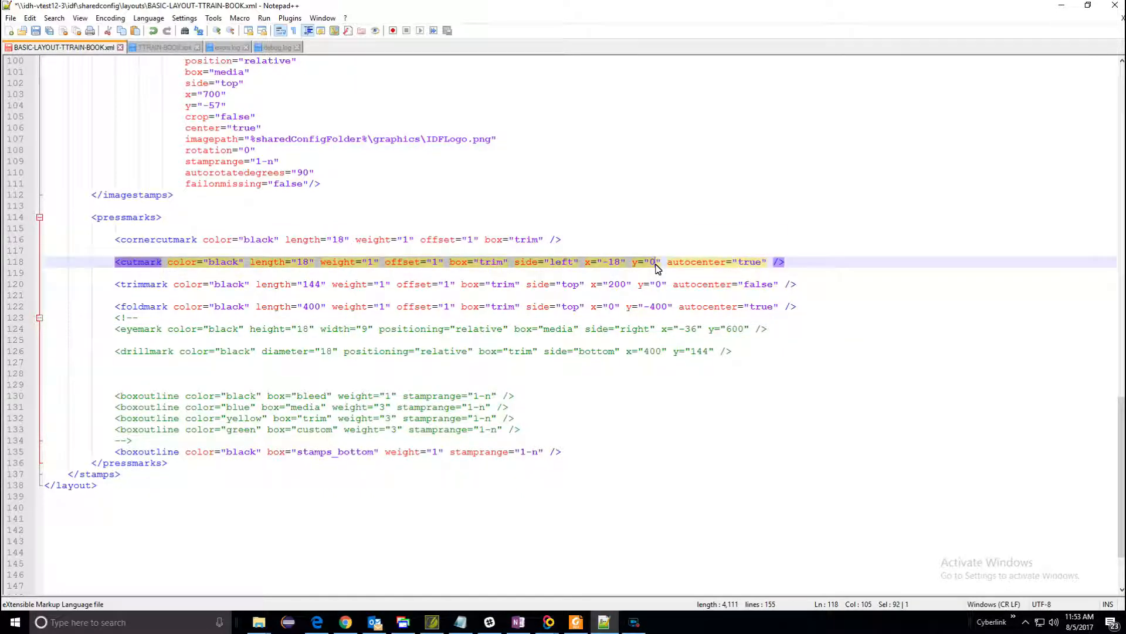
{"action": "left_click", "coordinate": [260, 296]}
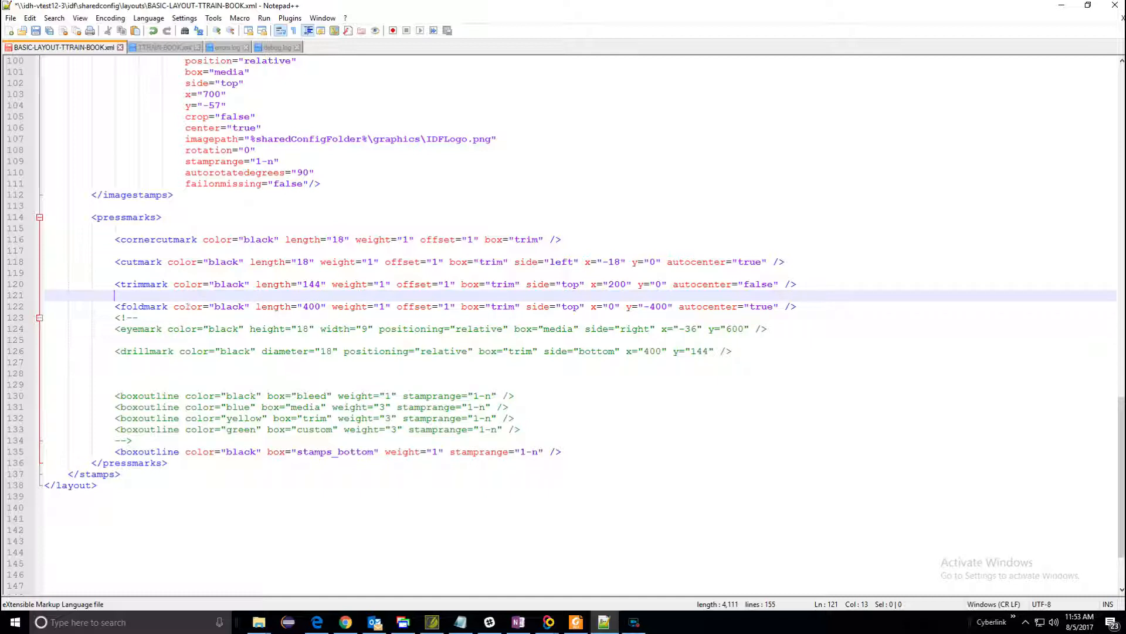
{"action": "left_click", "coordinate": [36, 30]}
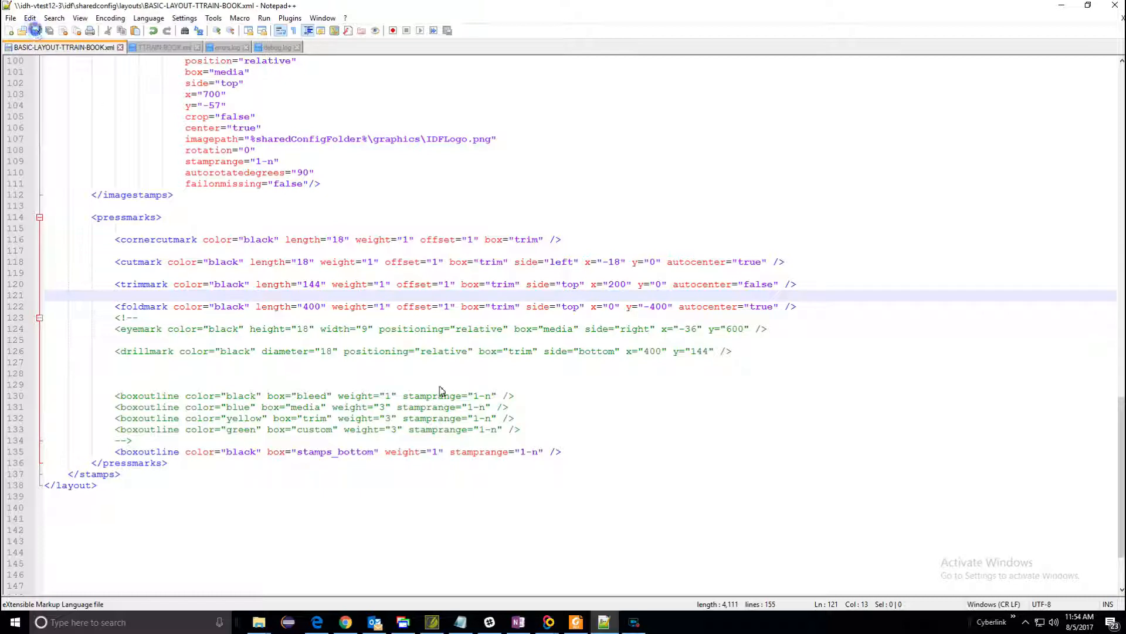
- Return to Infinity Production System and reprocess the order at Order Prebatch with the foldmark enabled
{"action": "left_click", "coordinate": [550, 627]}
{"action": "left_click", "coordinate": [558, 572]}
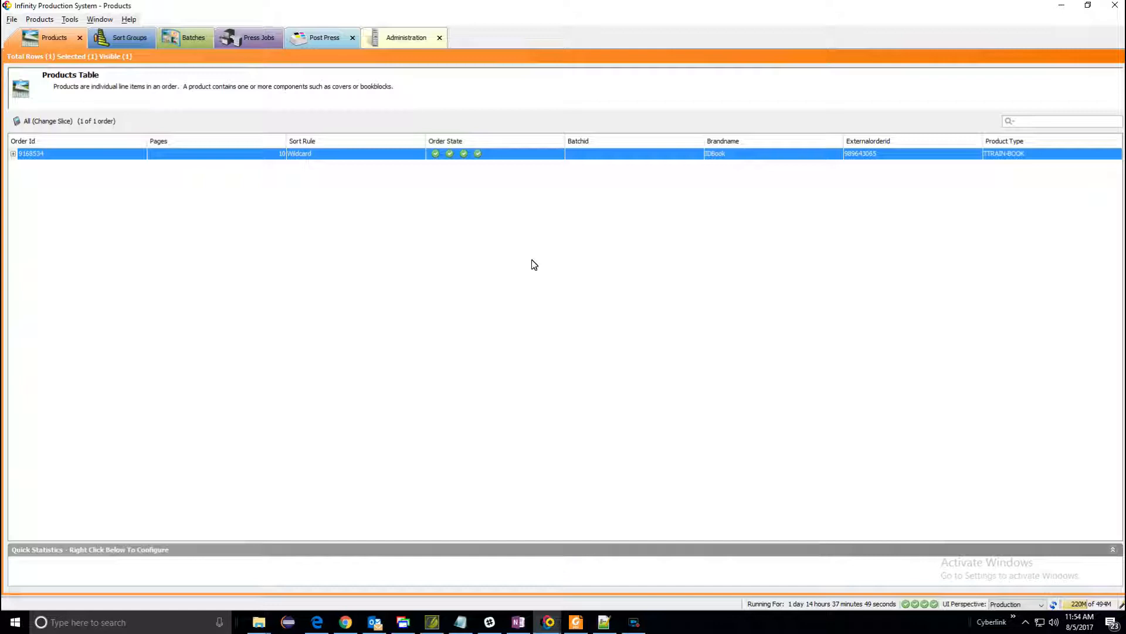
{"action": "right_click", "coordinate": [432, 157]}
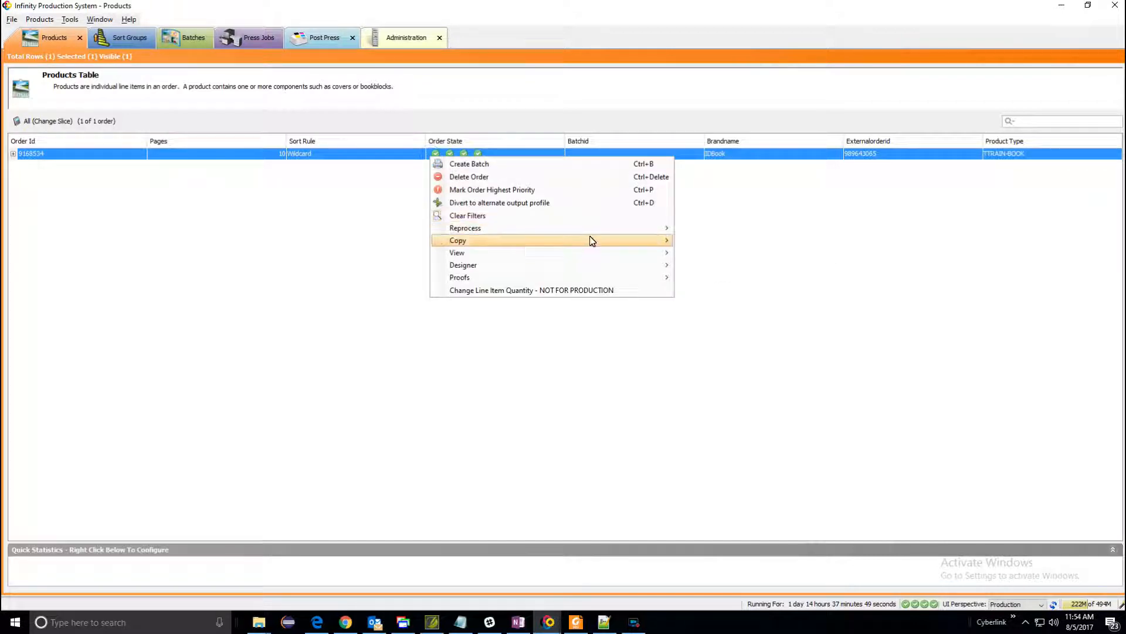
{"action": "mouse_move", "coordinate": [604, 229]}
{"action": "left_click", "coordinate": [723, 243]}
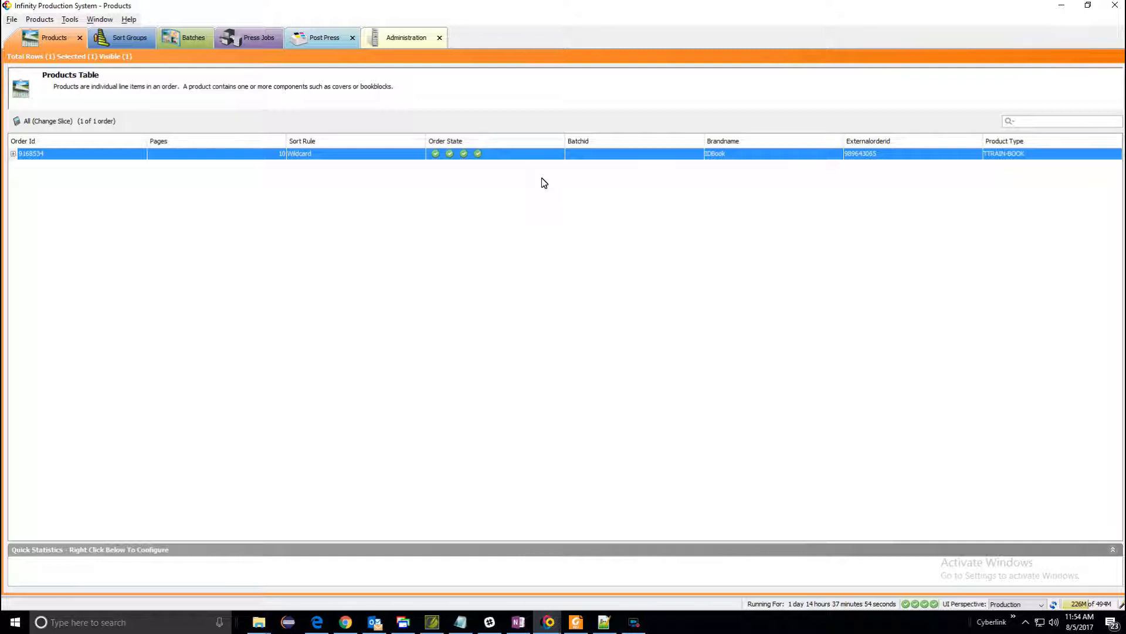
- View the order's prebatch PDF to check the dashed fold mark down the middle of page 1, and close it
{"action": "right_click", "coordinate": [502, 159]}
{"action": "mouse_move", "coordinate": [728, 258]}
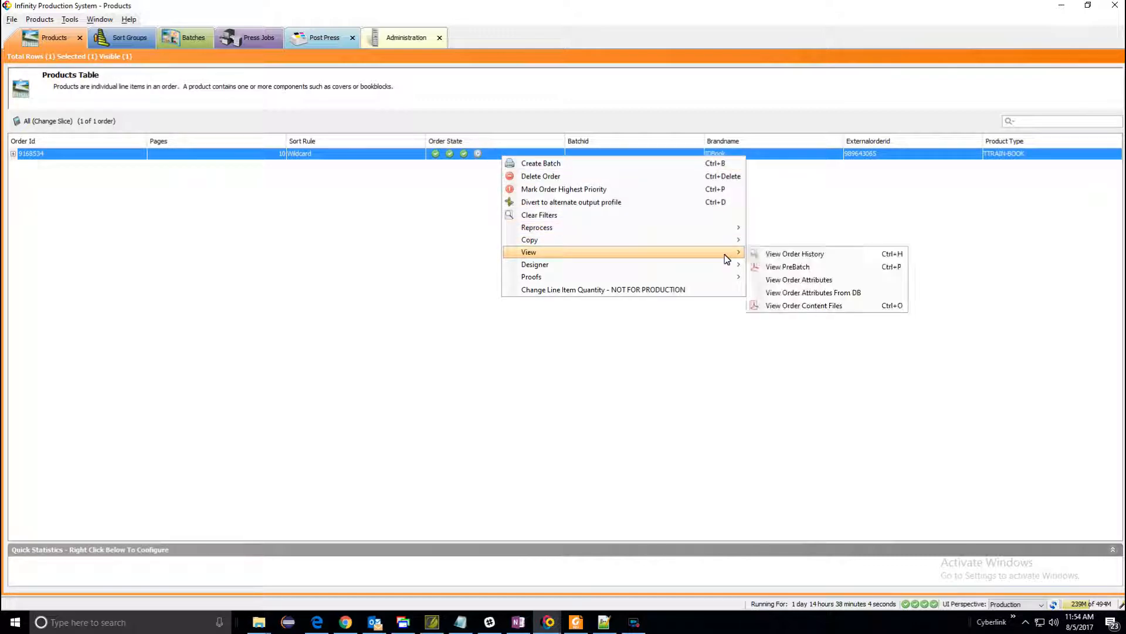
{"action": "left_click", "coordinate": [807, 268]}
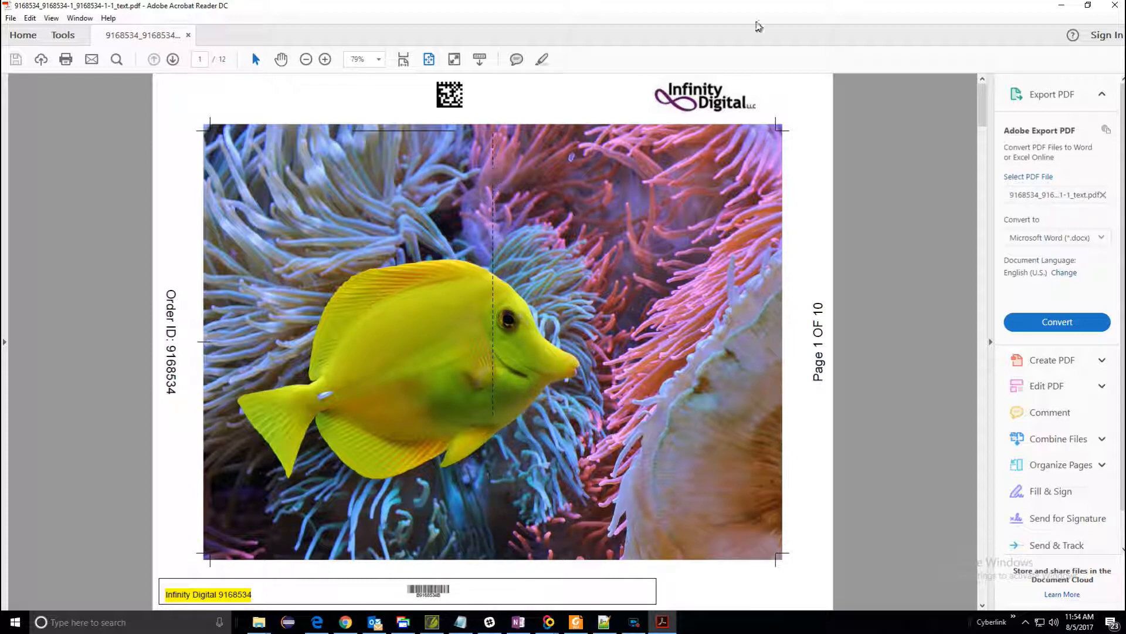
{"action": "left_click", "coordinate": [1114, 4]}
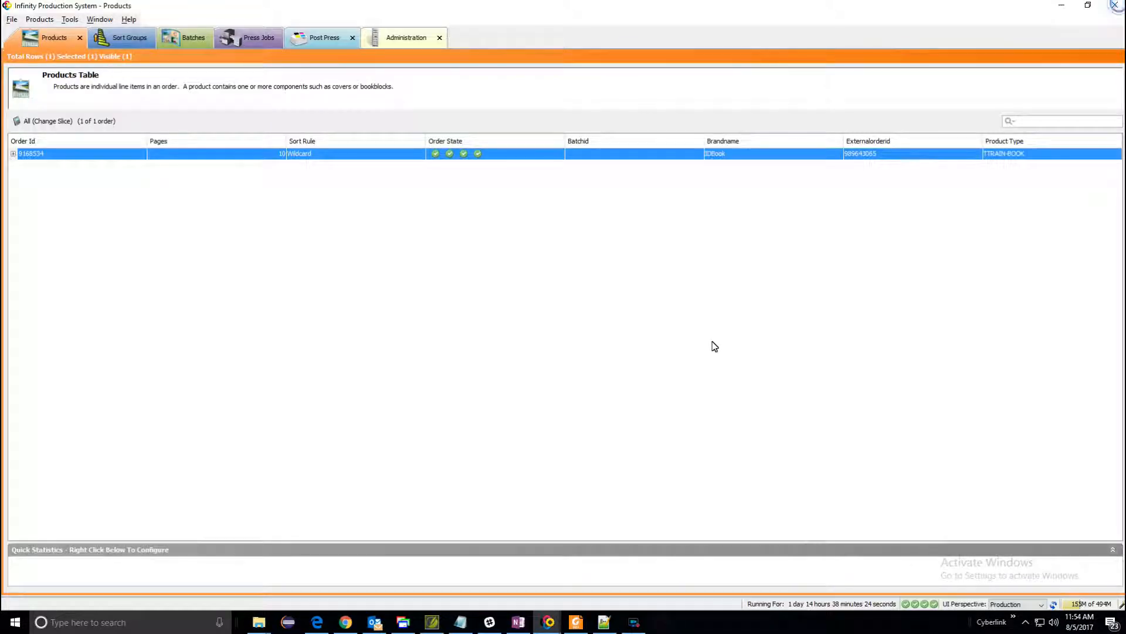
- In Notepad++, activate the eyemark by moving the comment opener "<!--" to the line below it, and save the layout
{"action": "left_click", "coordinate": [606, 623]}
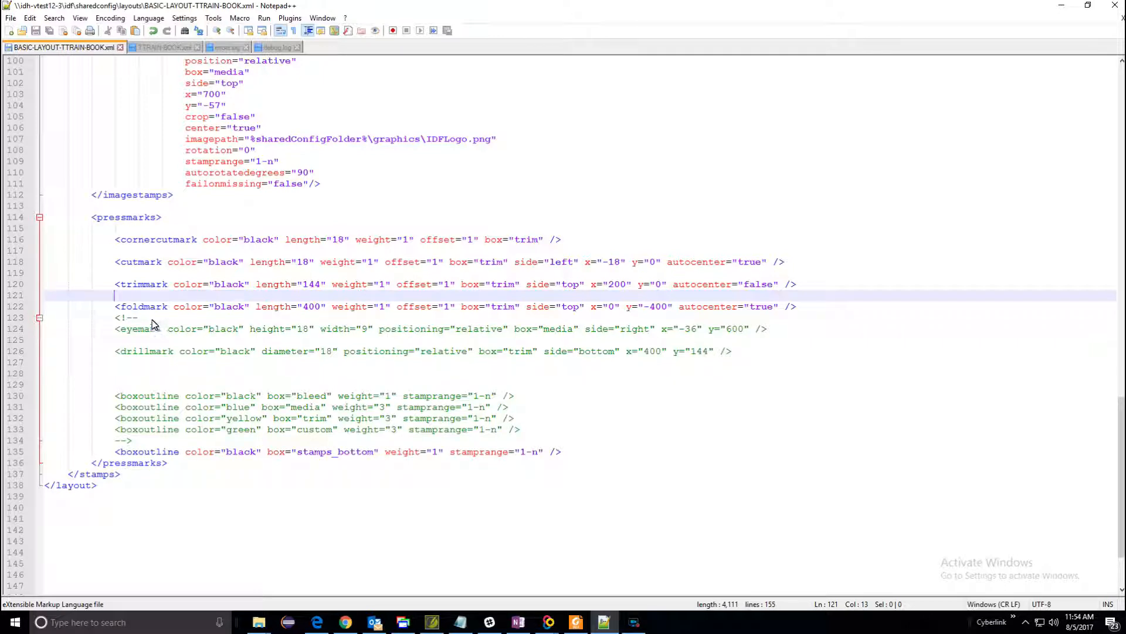
{"action": "left_click_drag", "start_coordinate": [114, 318], "coordinate": [140, 323]}
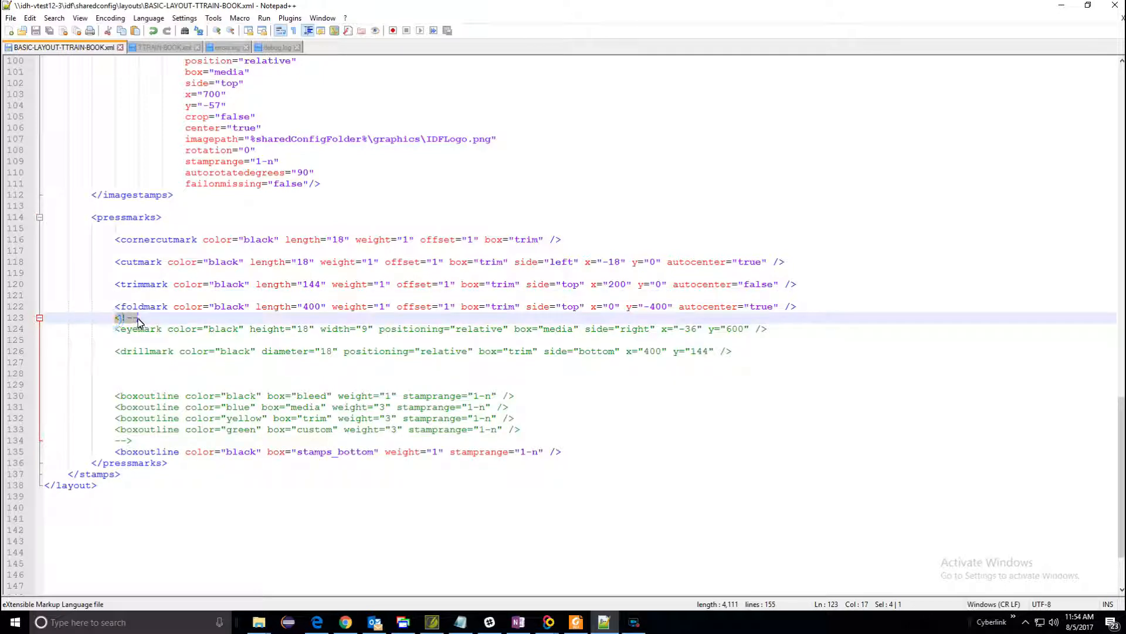
{"action": "key", "text": "ctrl+x"}
{"action": "left_click", "coordinate": [136, 342]}
{"action": "key", "text": "ctrl+v"}
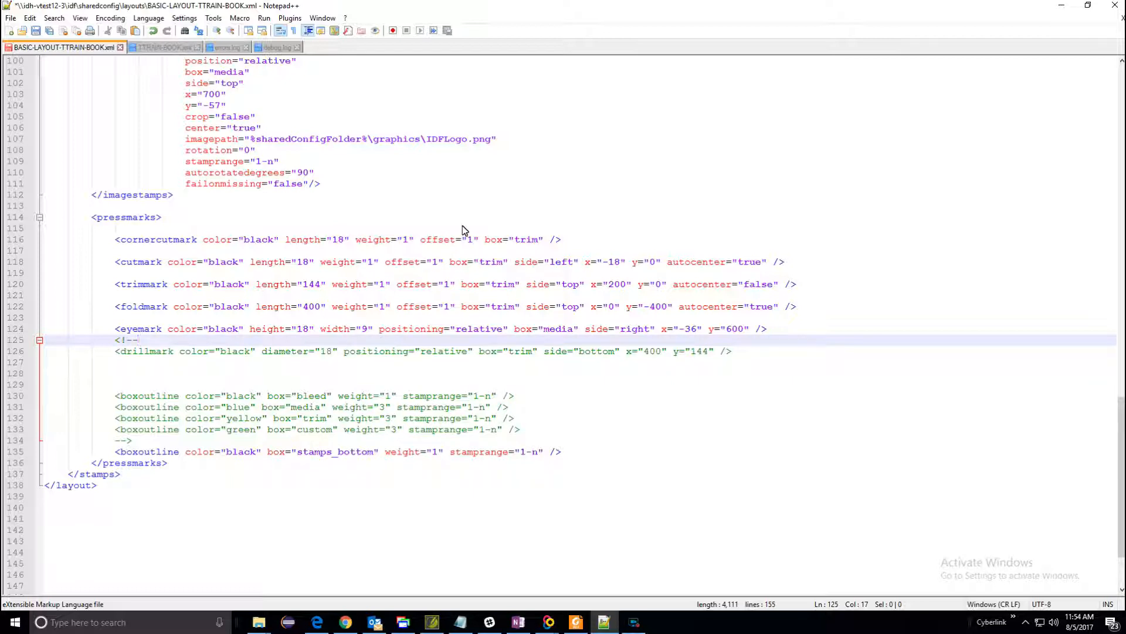
{"action": "left_click", "coordinate": [35, 31]}
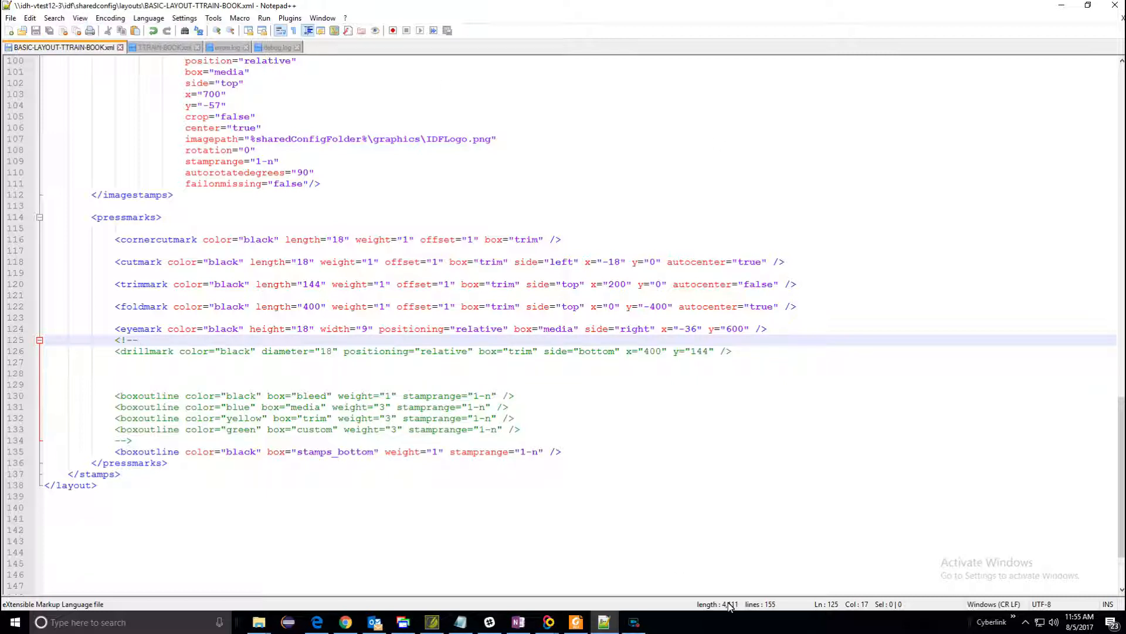
- Switch back to Infinity Production System and reprocess the order at Order Prebatch with the eyemark enabled
{"action": "left_click", "coordinate": [548, 622]}
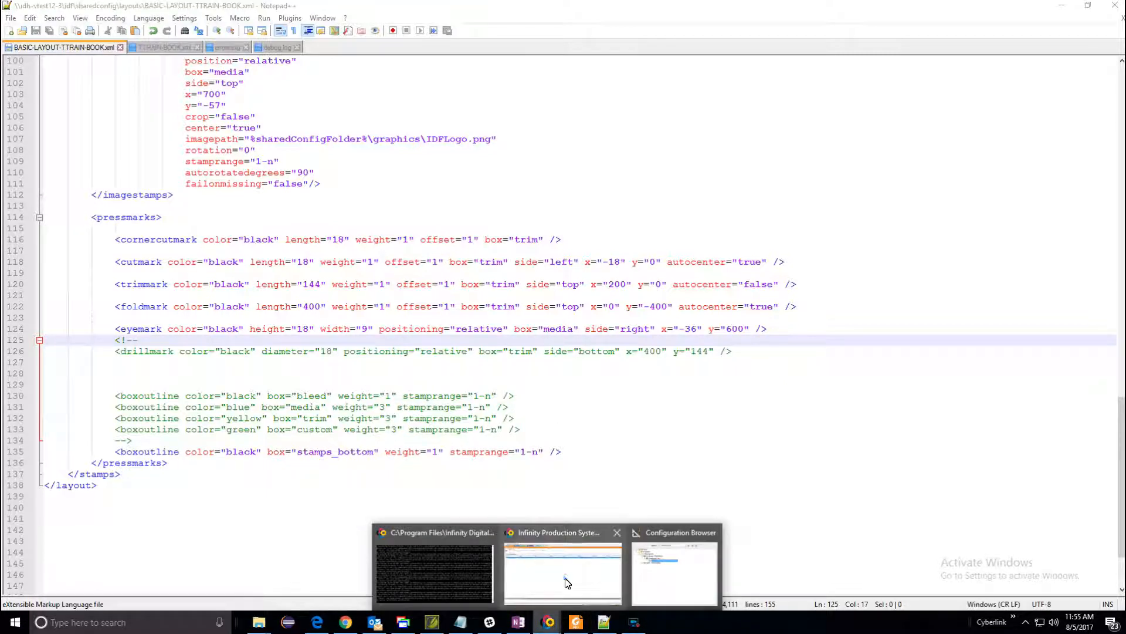
{"action": "left_click", "coordinate": [564, 578]}
{"action": "right_click", "coordinate": [502, 159]}
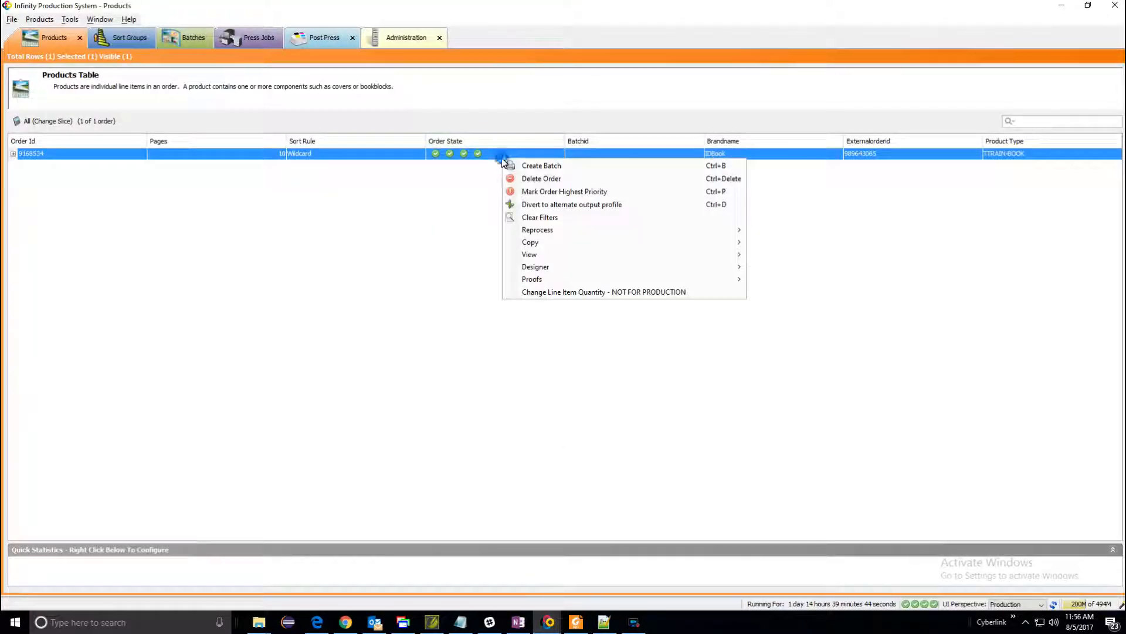
{"action": "mouse_move", "coordinate": [689, 235]}
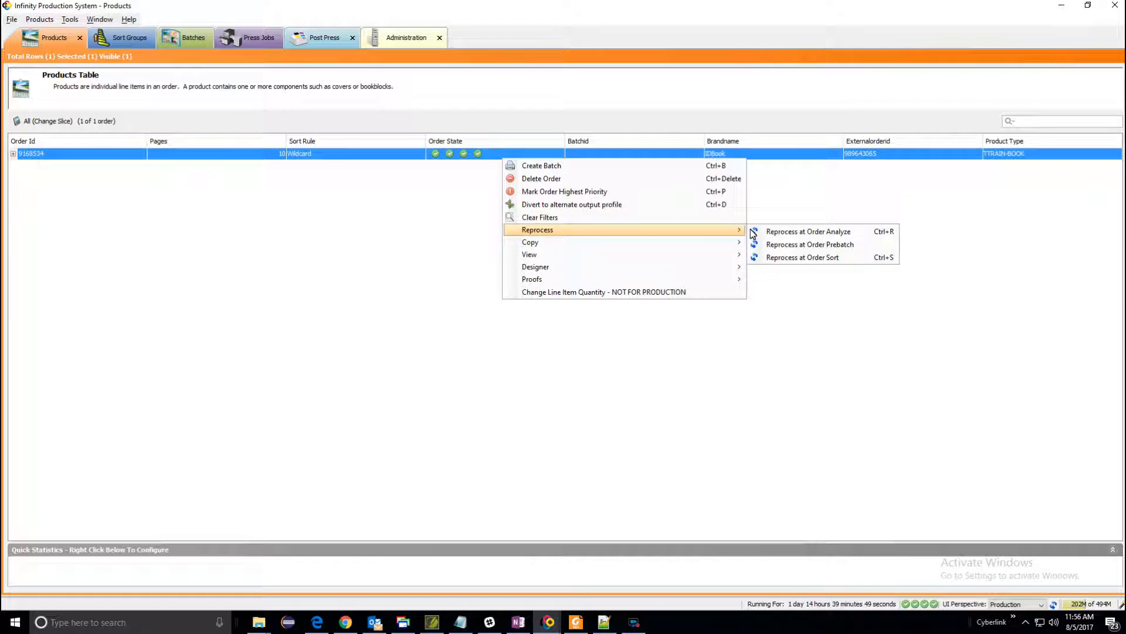
{"action": "left_click", "coordinate": [793, 244]}
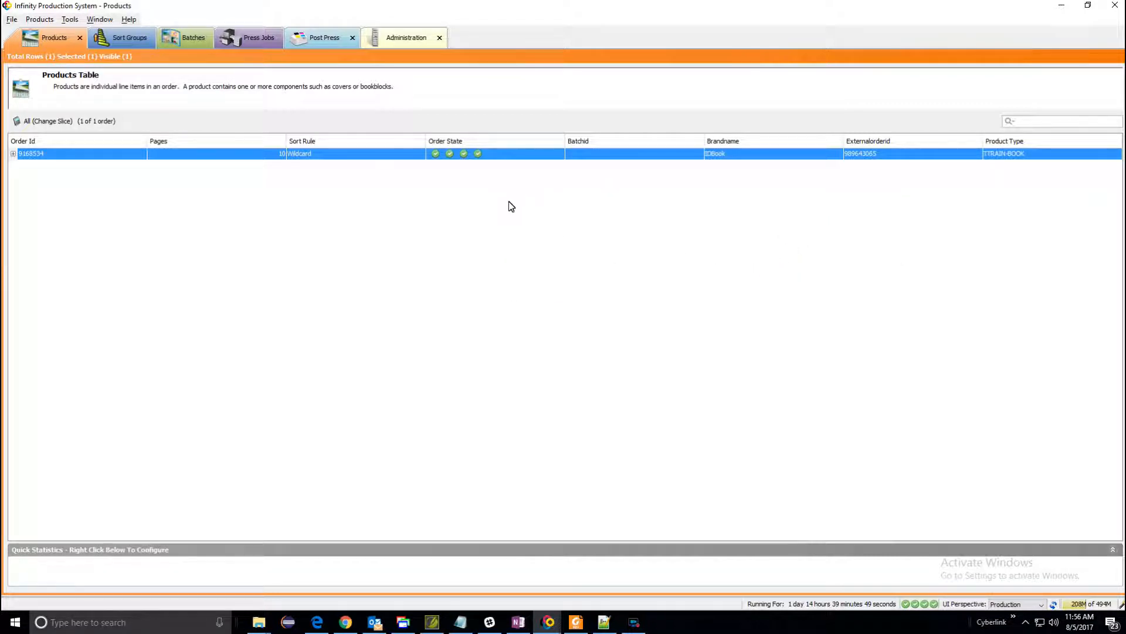
- View the order's prebatch PDF to check the eye mark near the right edge of page 1, and close it
{"action": "right_click", "coordinate": [495, 154]}
{"action": "mouse_move", "coordinate": [696, 251]}
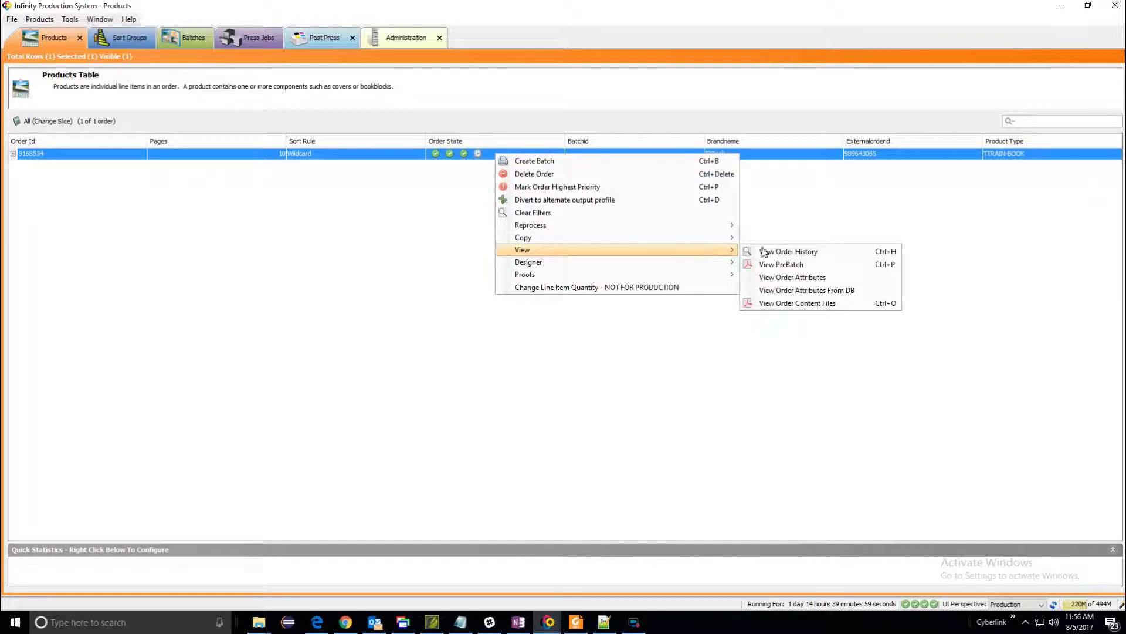
{"action": "left_click", "coordinate": [822, 266]}
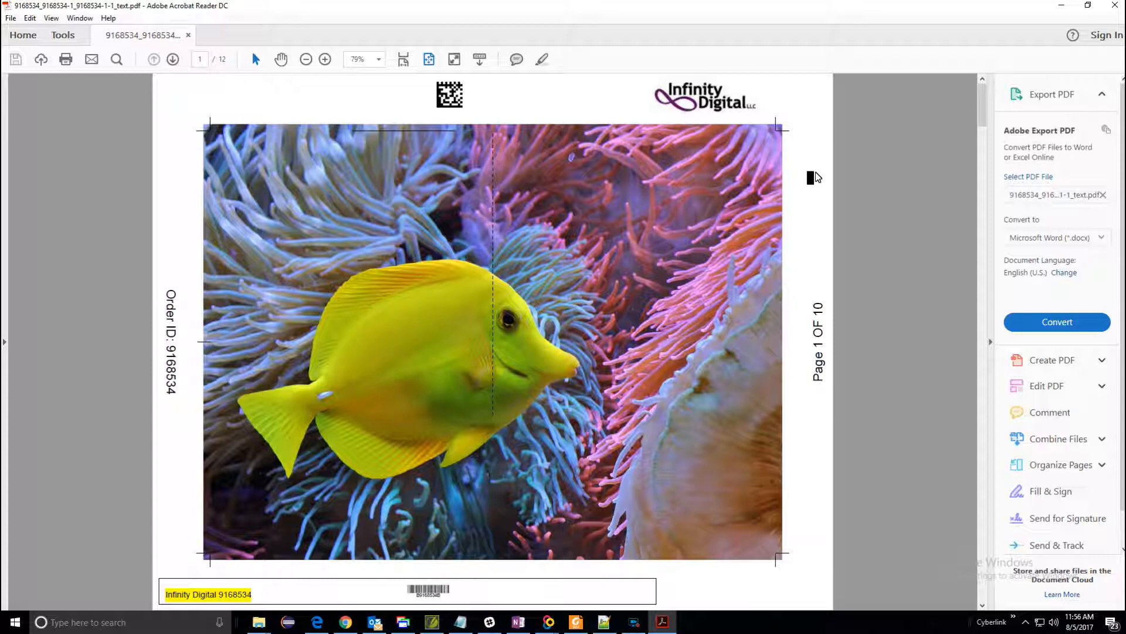
{"action": "left_click", "coordinate": [1116, 7]}
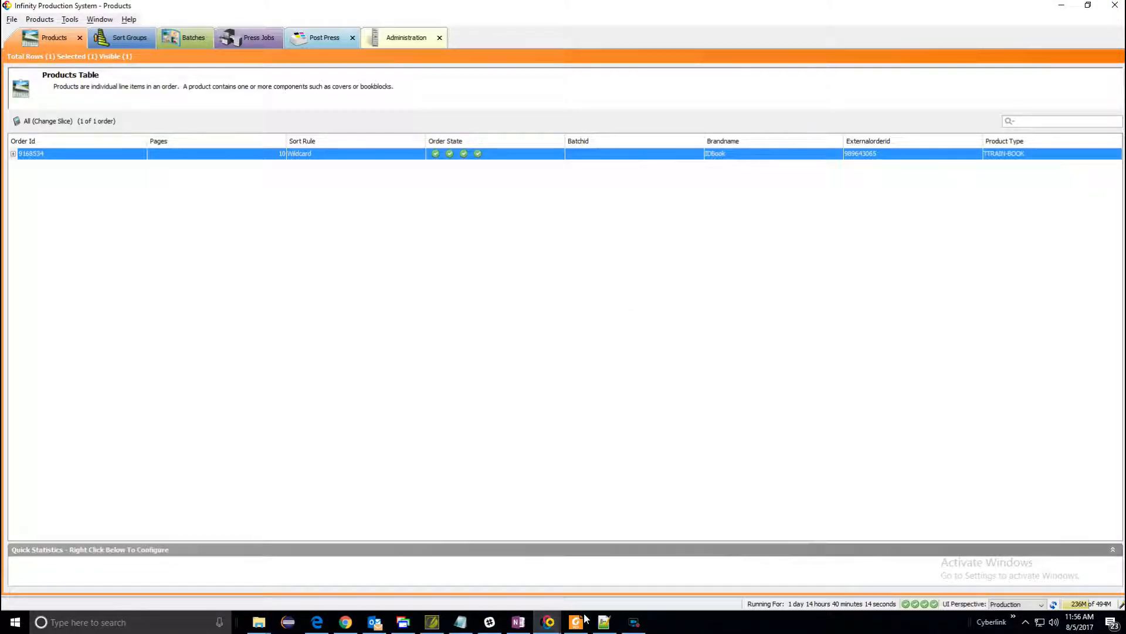
- In Notepad++, activate the drillmark by moving the comment opener "<!--" to the line below it, and save the layout
{"action": "left_click", "coordinate": [605, 622]}
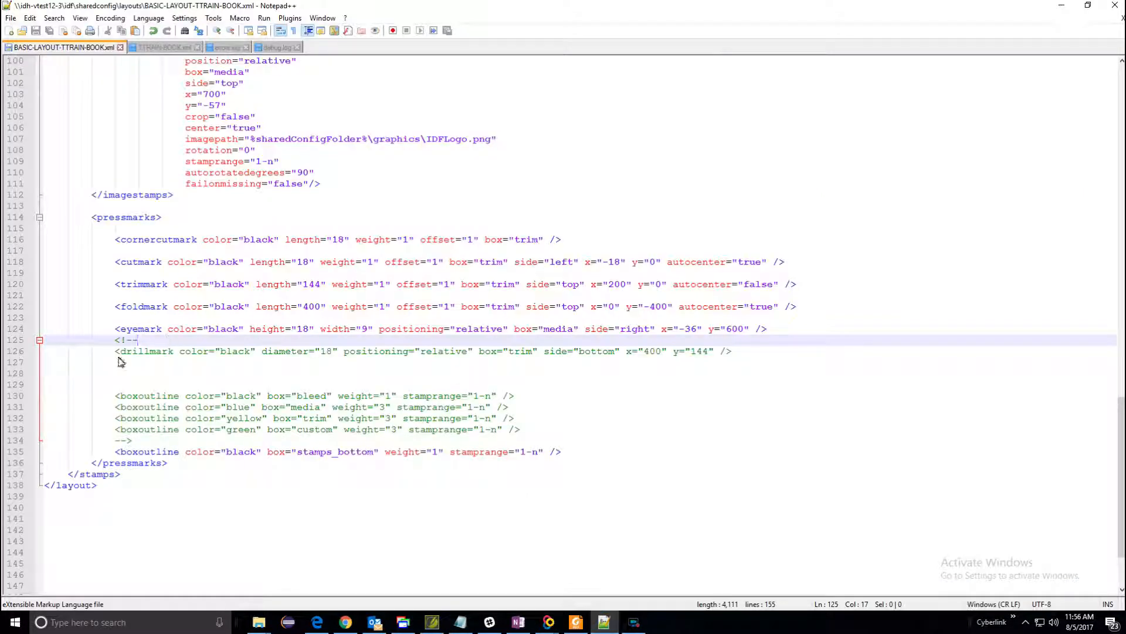
{"action": "left_click_drag", "start_coordinate": [115, 341], "coordinate": [138, 342]}
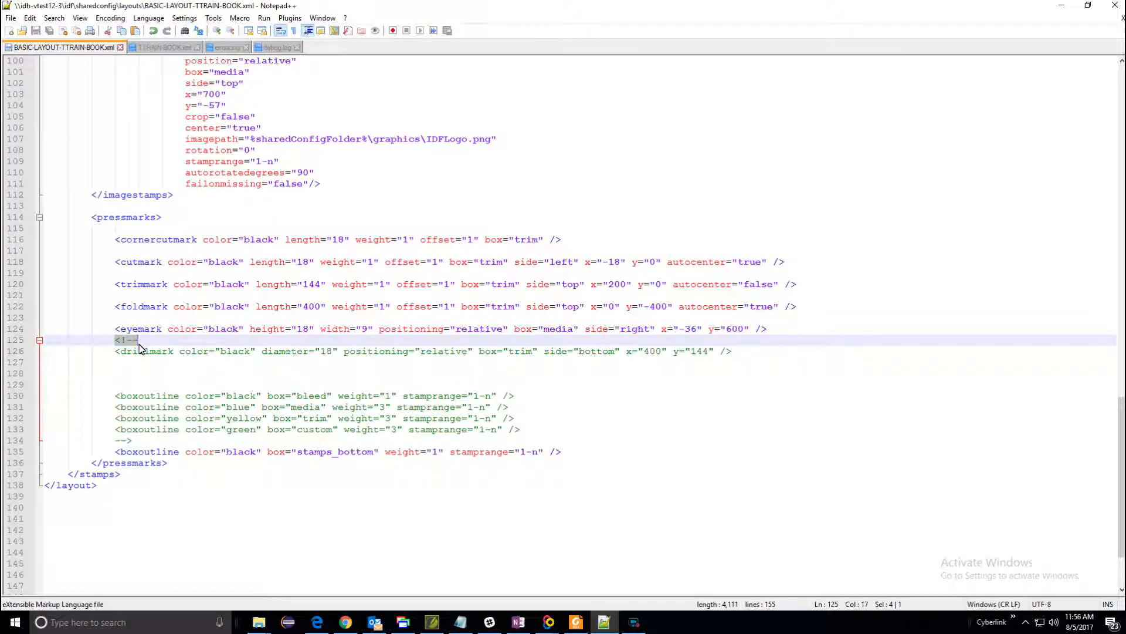
{"action": "key", "text": "ctrl+x"}
{"action": "left_click", "coordinate": [141, 362]}
{"action": "key", "text": "ctrl+v"}
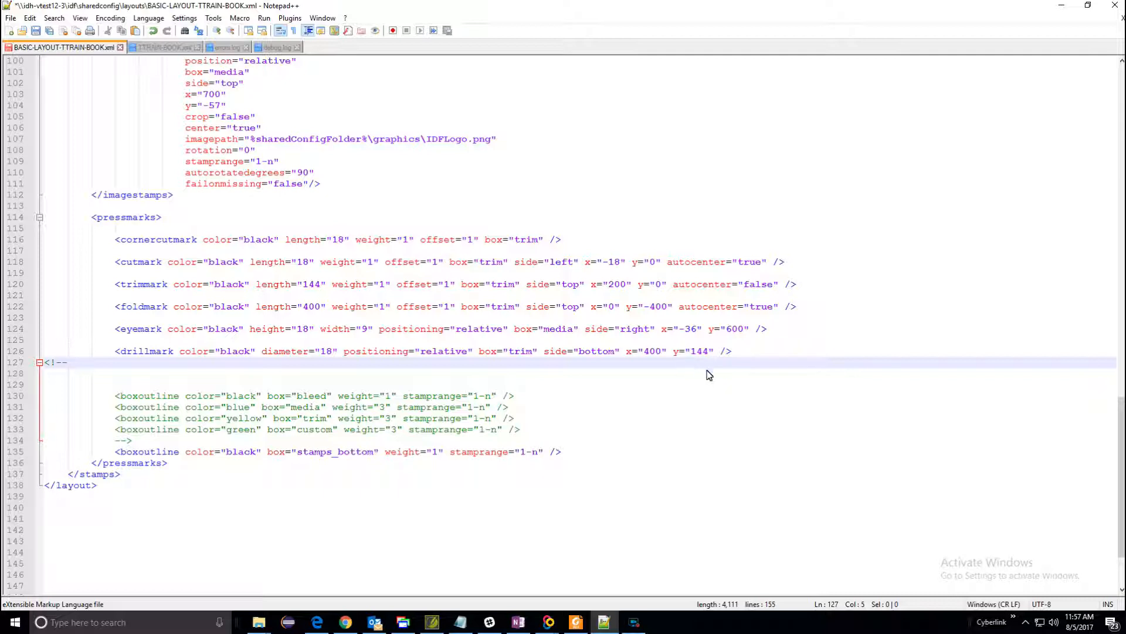
{"action": "left_click", "coordinate": [35, 31]}
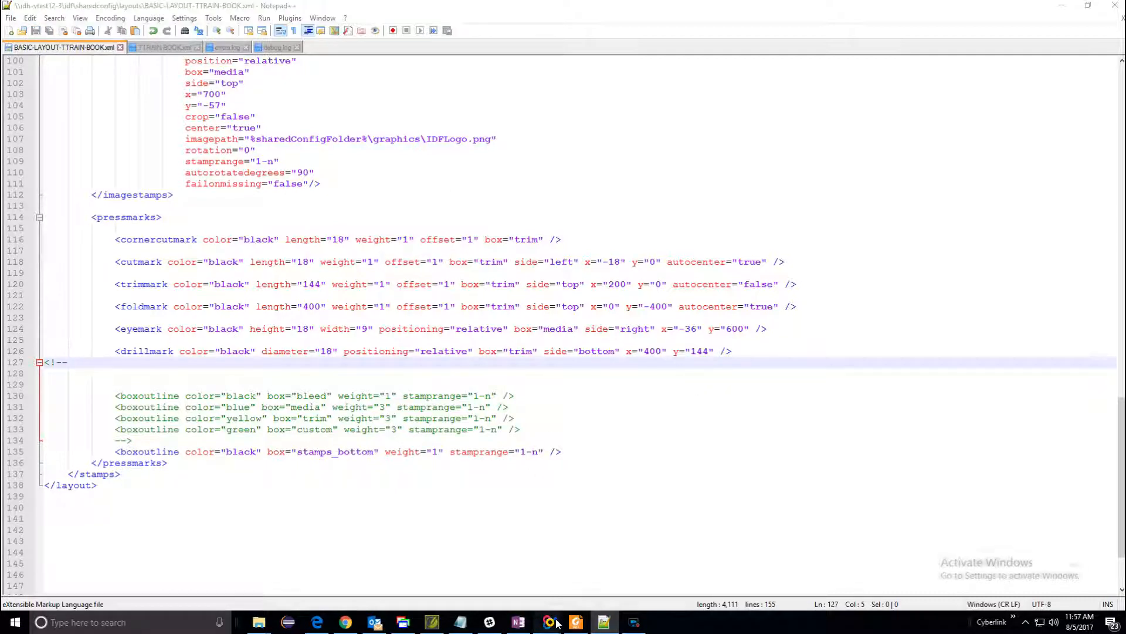
- Return to Infinity Production System and reprocess the order at Order Prebatch with the drillmark enabled
{"action": "mouse_move", "coordinate": [548, 619]}
{"action": "left_click", "coordinate": [546, 542]}
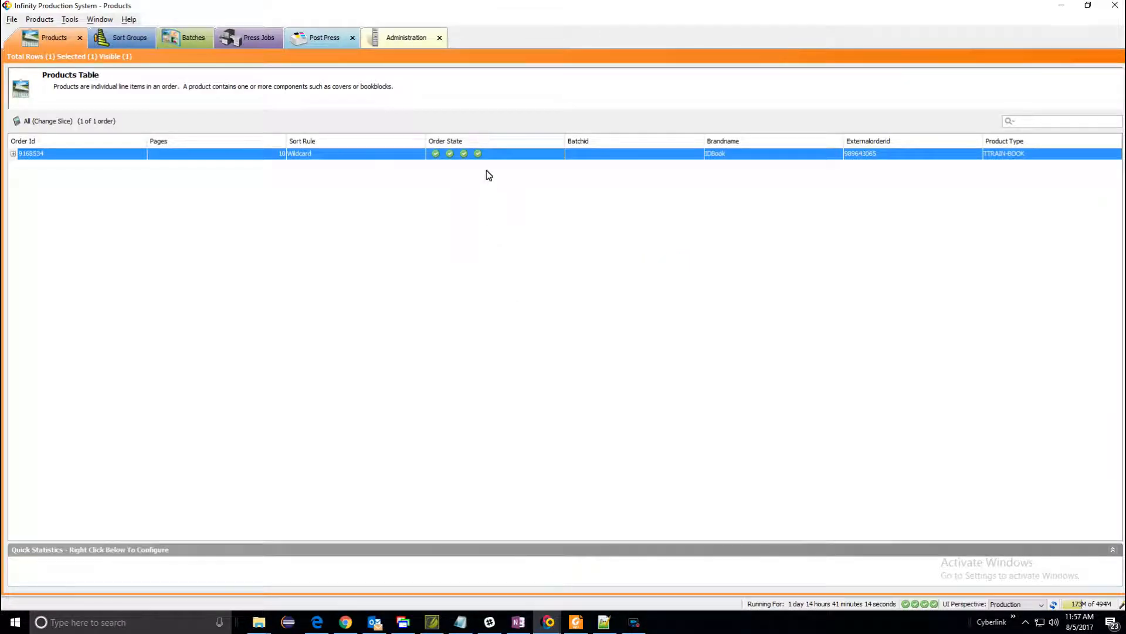
{"action": "right_click", "coordinate": [484, 155]}
{"action": "mouse_move", "coordinate": [689, 229]}
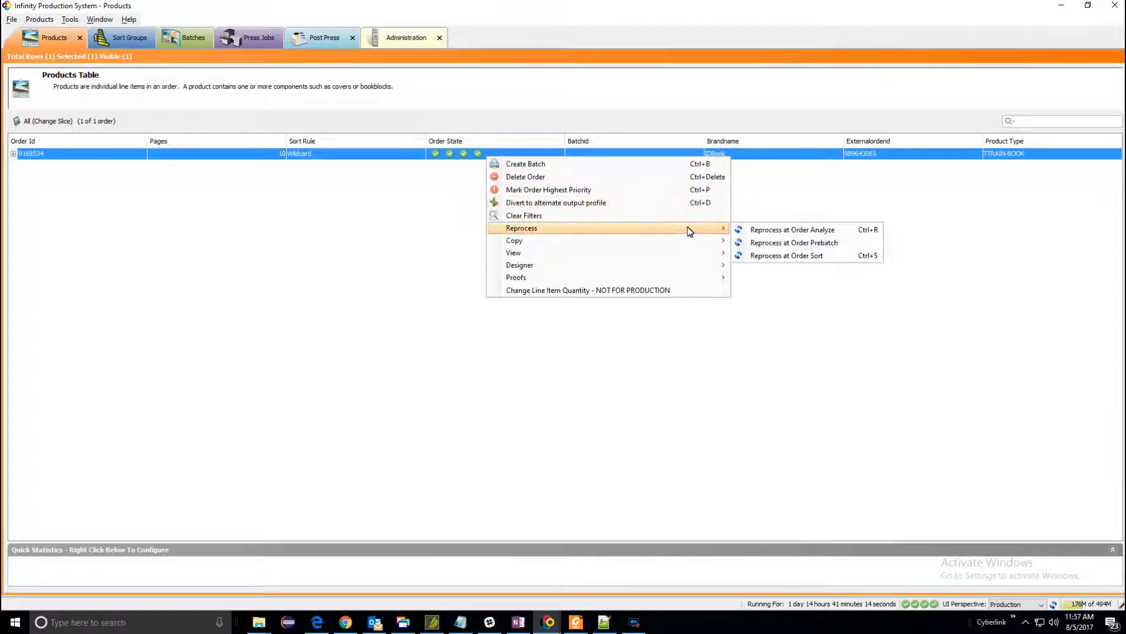
{"action": "left_click", "coordinate": [783, 242]}
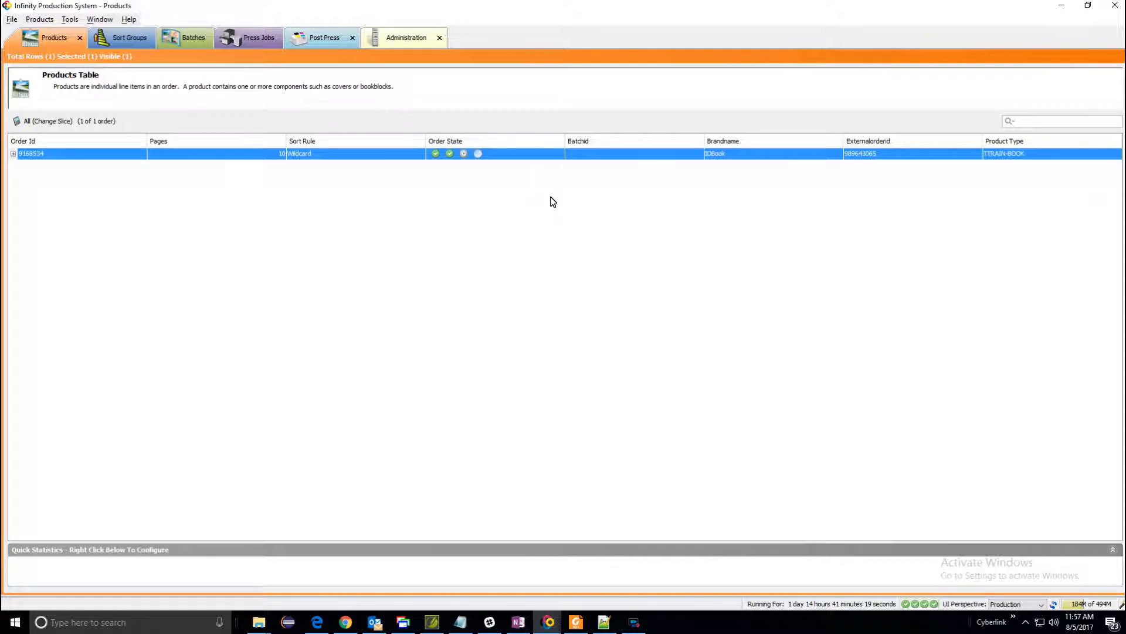
- View the order's prebatch PDF and go to the blank page 6 to check the drill mark circle
{"action": "right_click", "coordinate": [494, 153]}
{"action": "mouse_move", "coordinate": [698, 255]}
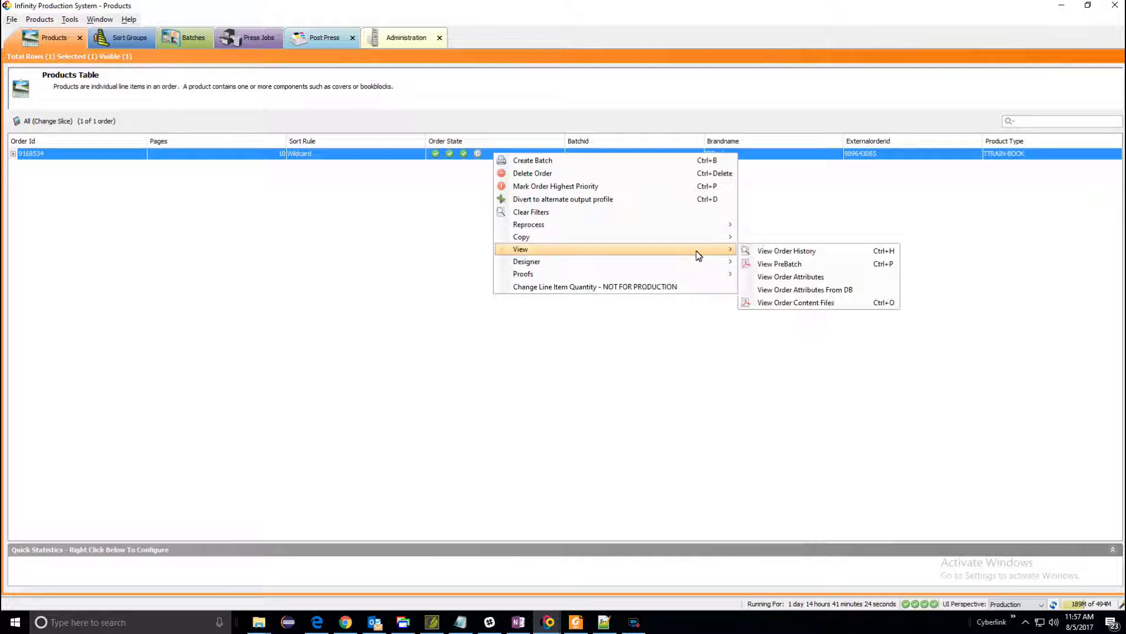
{"action": "left_click", "coordinate": [807, 264]}
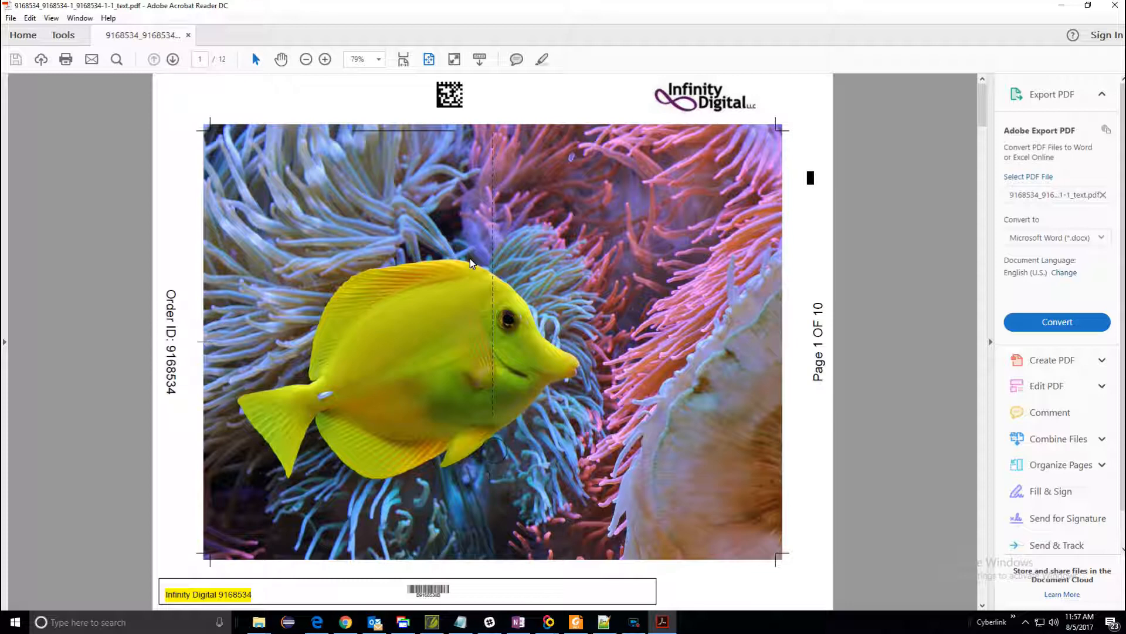
{"action": "scroll", "coordinate": [485, 247], "scroll_direction": "down", "scroll_amount": 4}
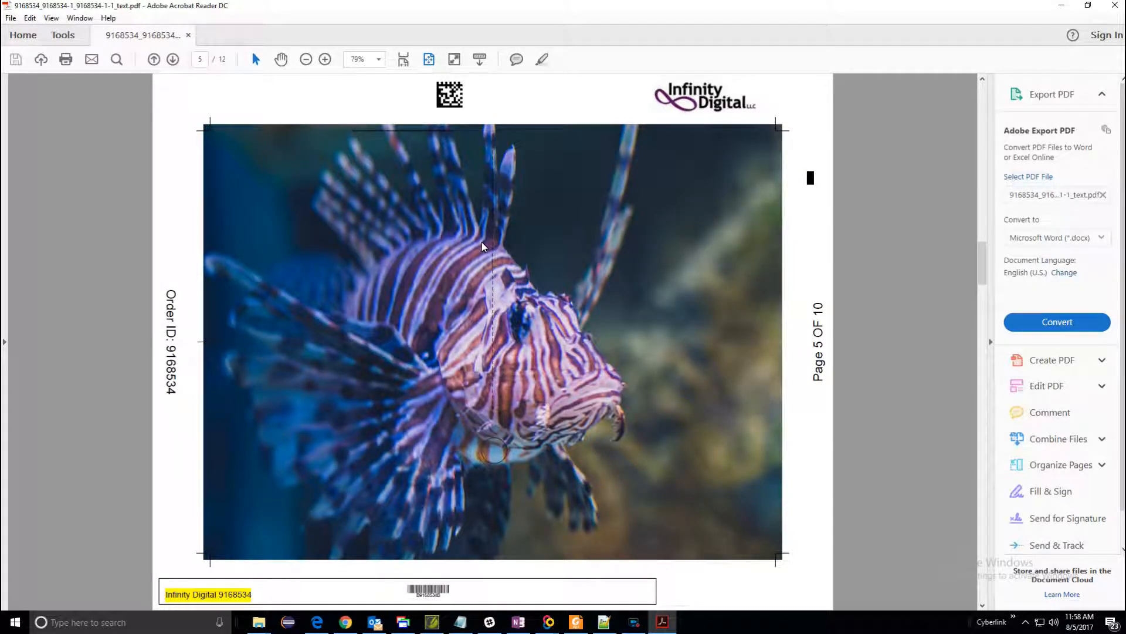
{"action": "scroll", "coordinate": [484, 247], "scroll_direction": "down", "scroll_amount": 1}
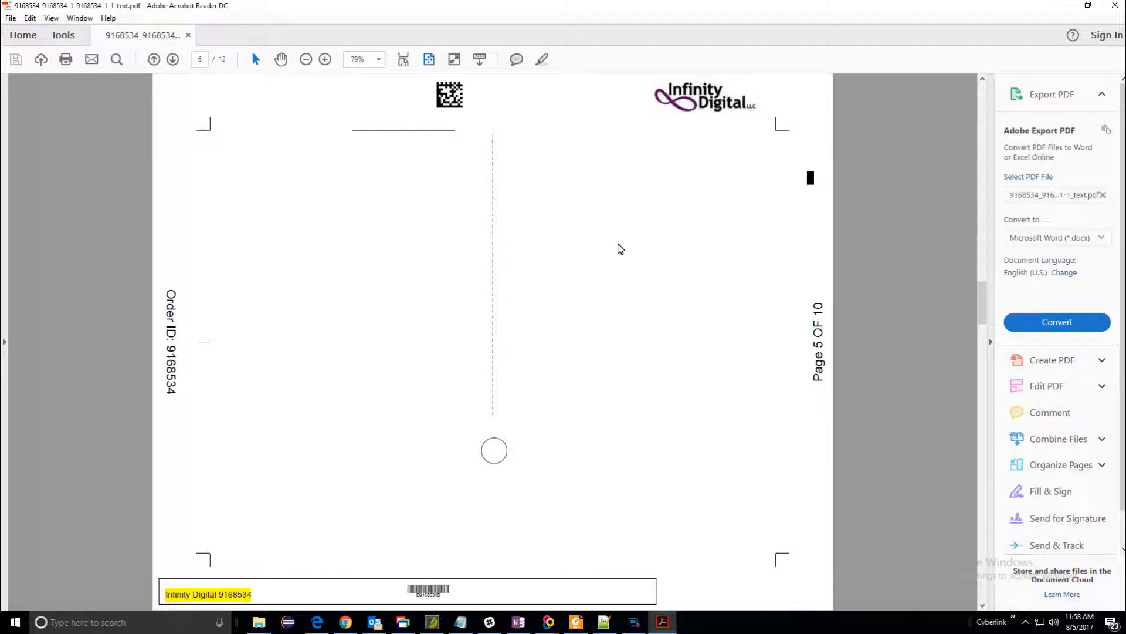